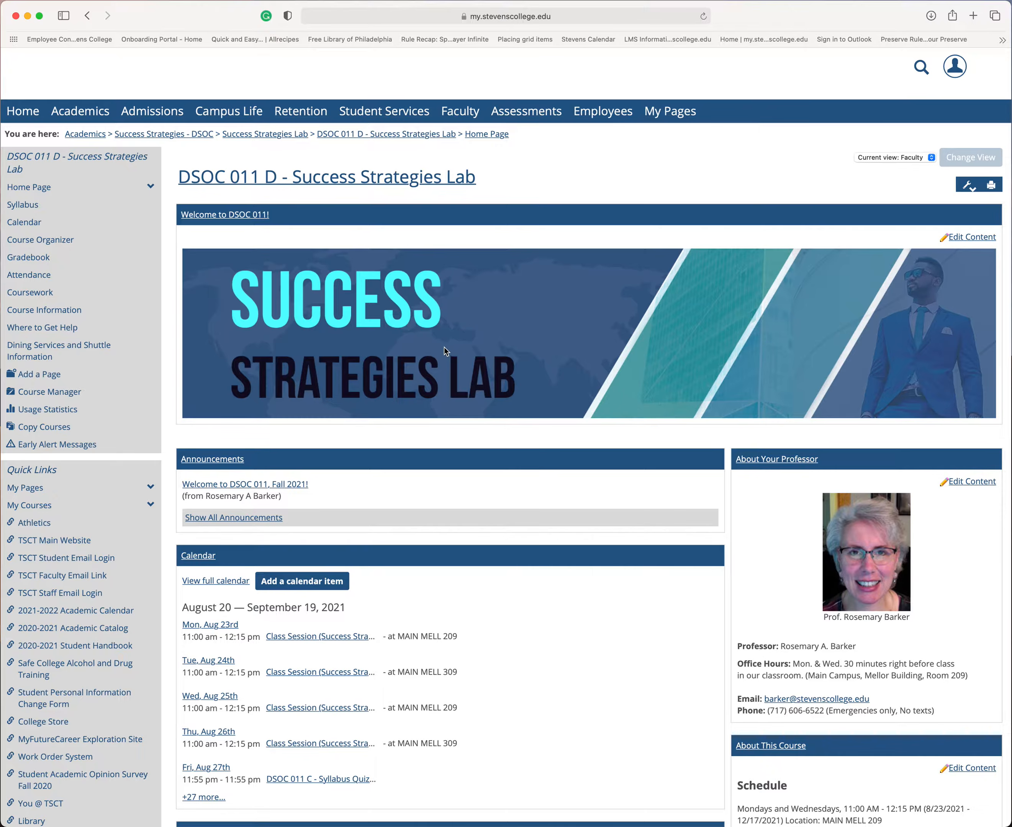
Step: Scroll through the course home page to review its features
{"action": "scroll", "coordinate": [446, 313], "scroll_direction": "down", "scroll_amount": 3}
{"action": "scroll", "coordinate": [455, 289], "scroll_direction": "down", "scroll_amount": 2}
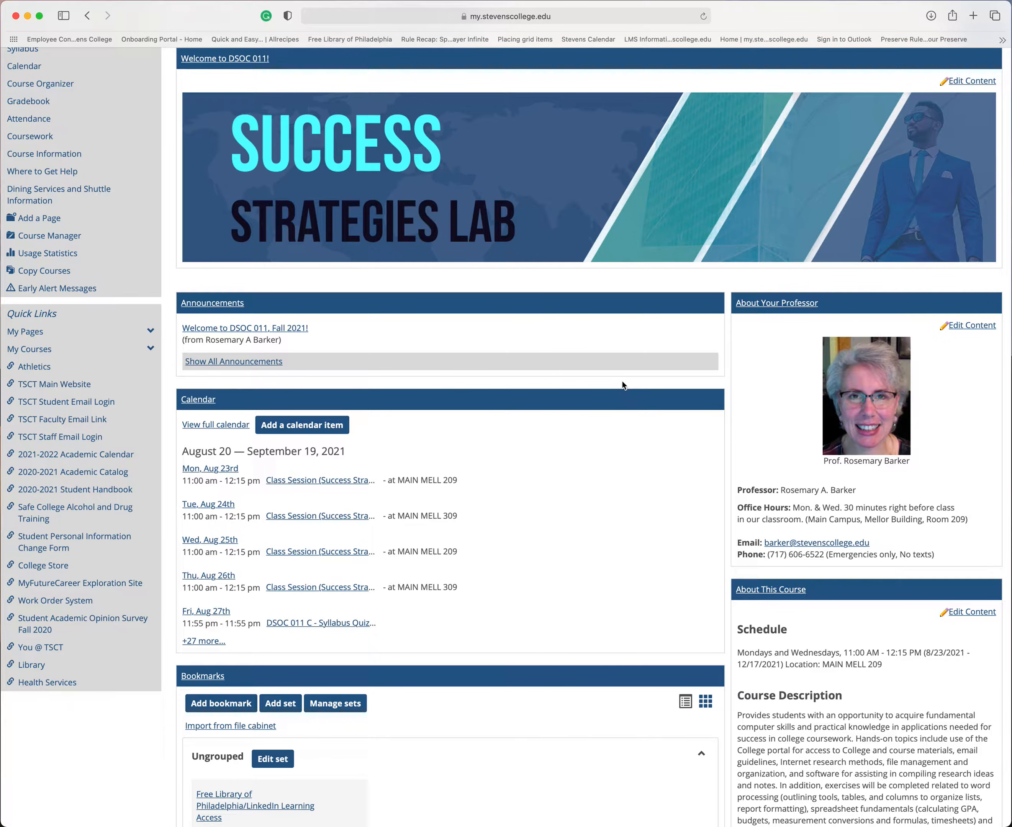
{"action": "scroll", "coordinate": [552, 350], "scroll_direction": "up", "scroll_amount": 5}
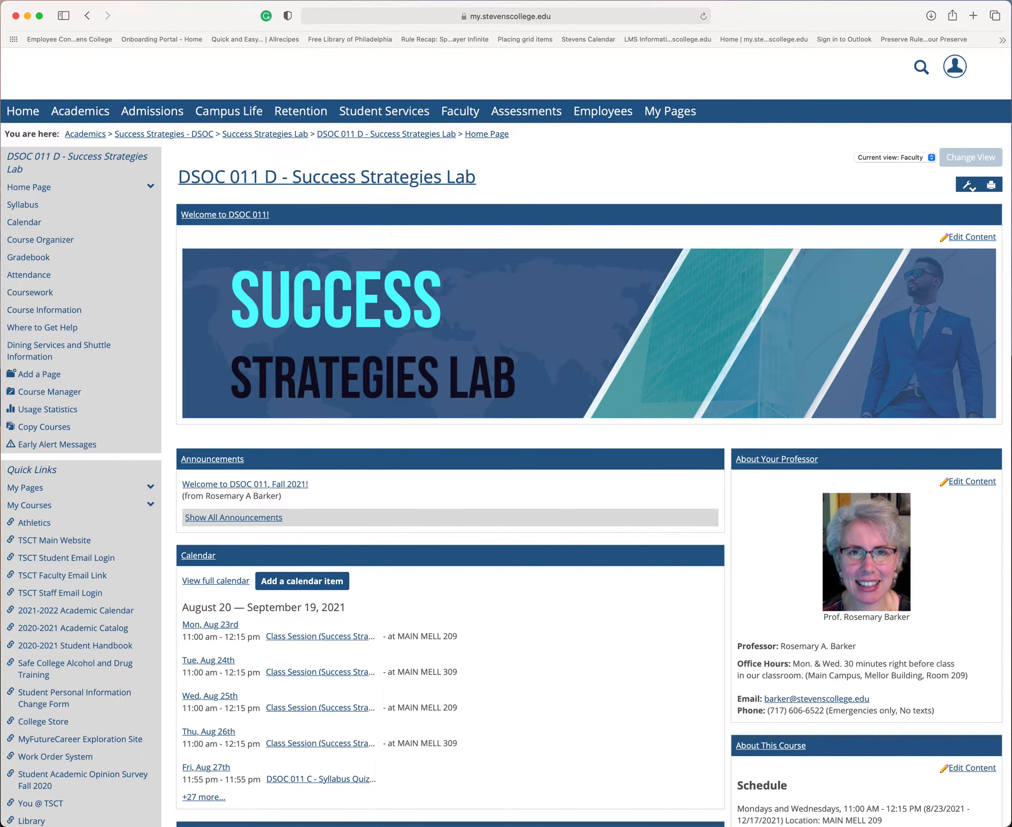
Step: Expand the Home Page menu, open the Calendar feature, and return to the course home page
{"action": "left_click", "coordinate": [44, 160]}
{"action": "left_click", "coordinate": [39, 190]}
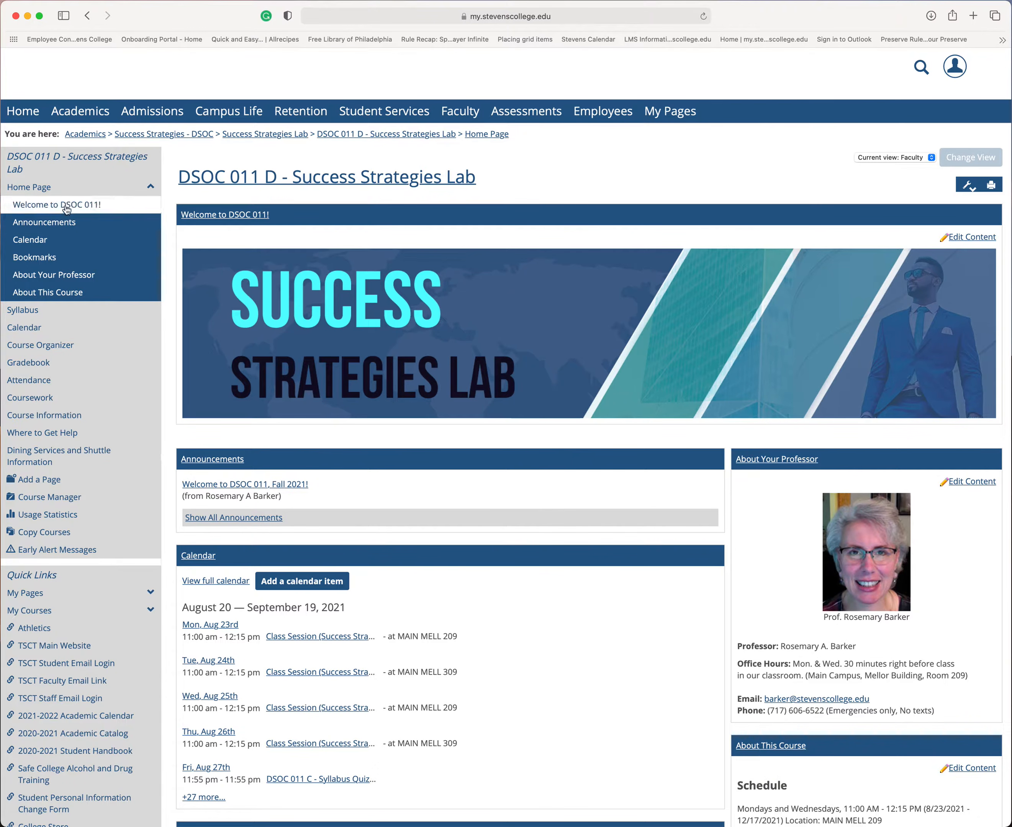
{"action": "left_click", "coordinate": [33, 244]}
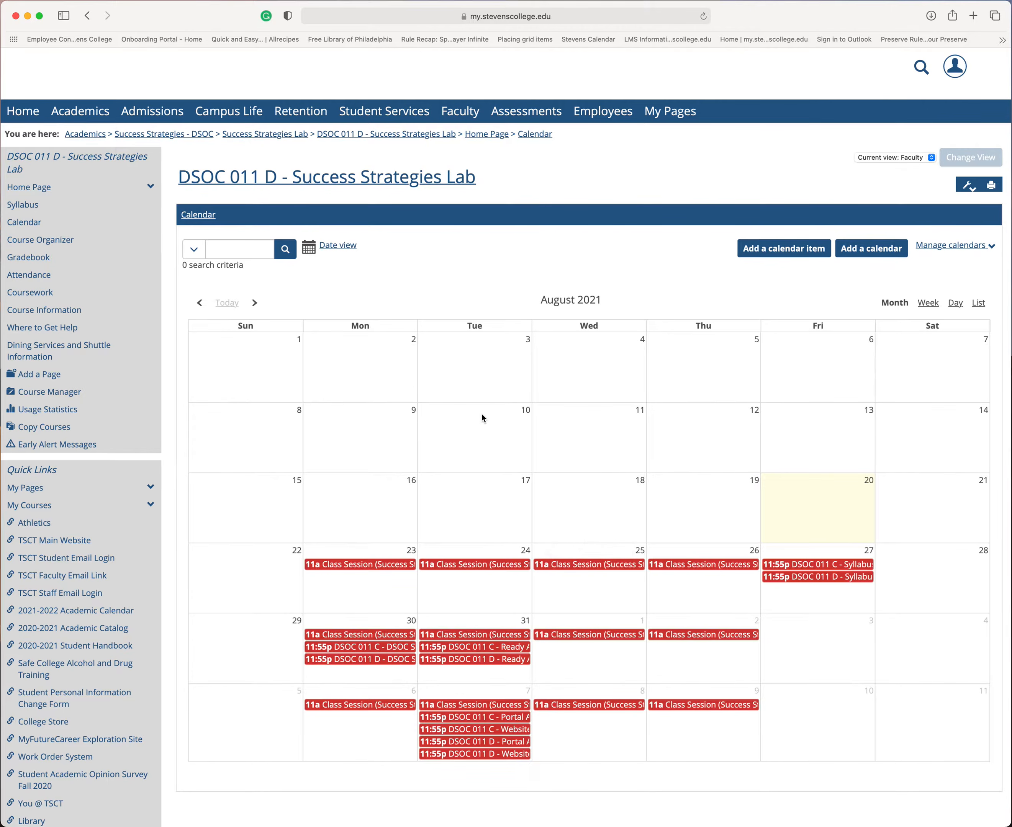
{"action": "left_click", "coordinate": [30, 187]}
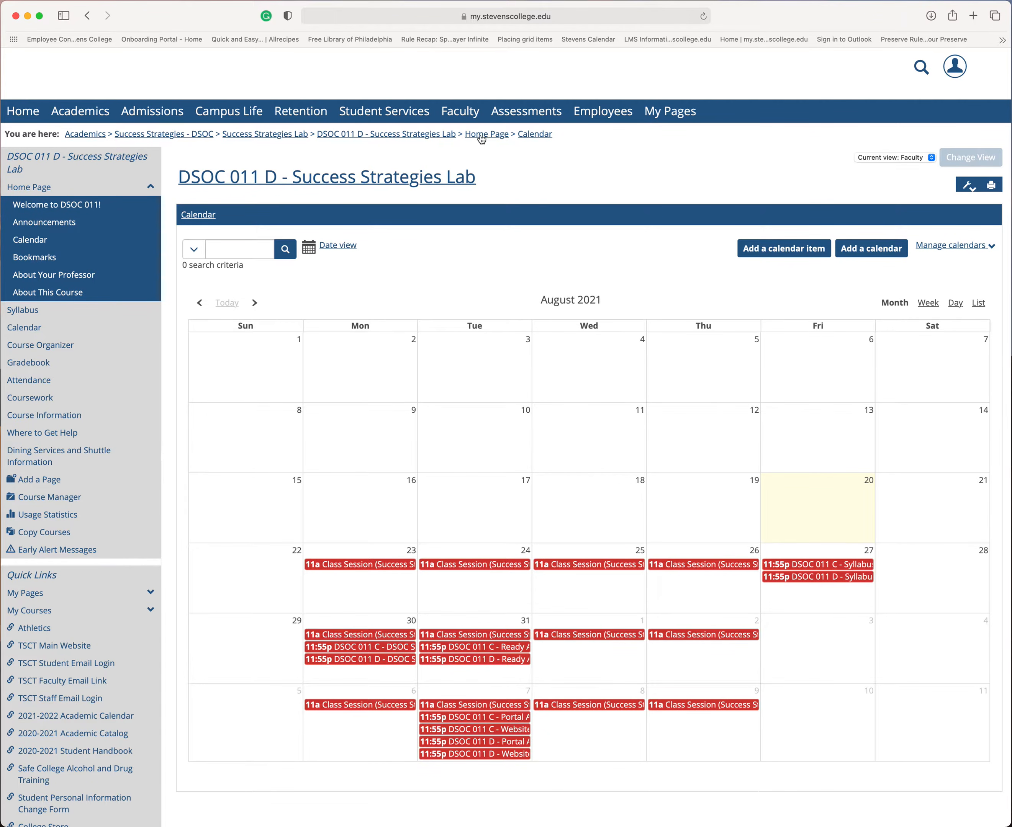
{"action": "left_click", "coordinate": [35, 163]}
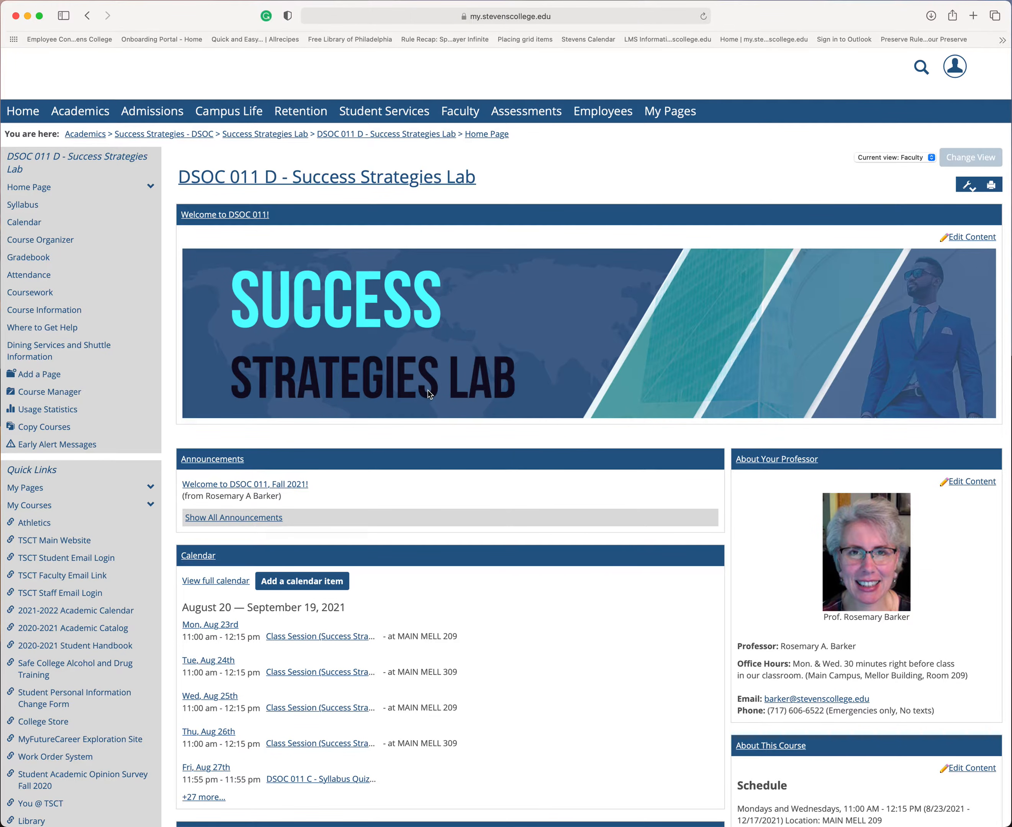
Step: Open the page Layout options and select the Blog style with header layout
{"action": "left_click", "coordinate": [968, 186]}
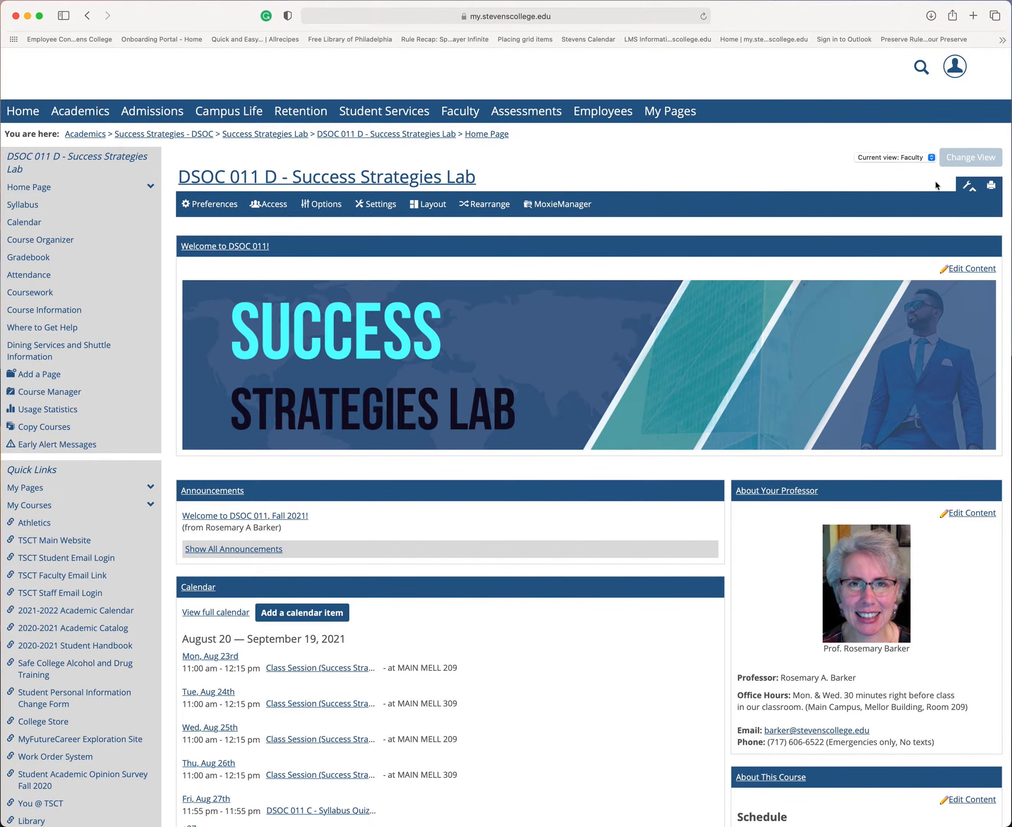
{"action": "left_click", "coordinate": [426, 205]}
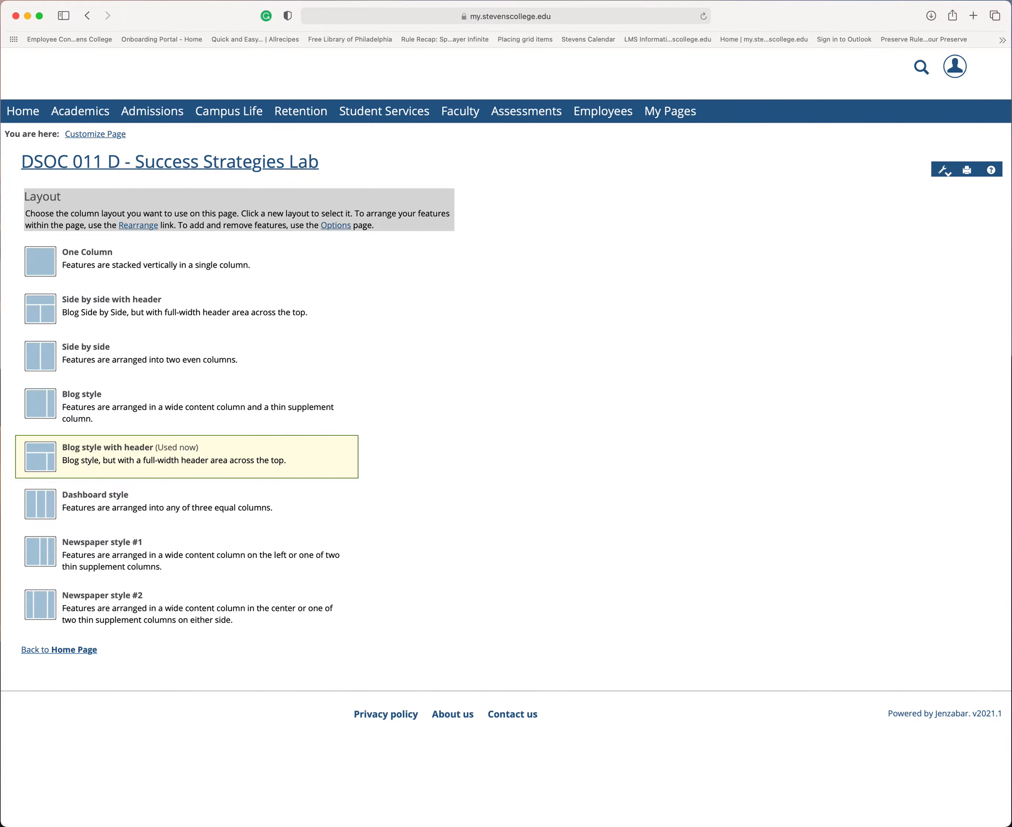
{"action": "left_click", "coordinate": [145, 449]}
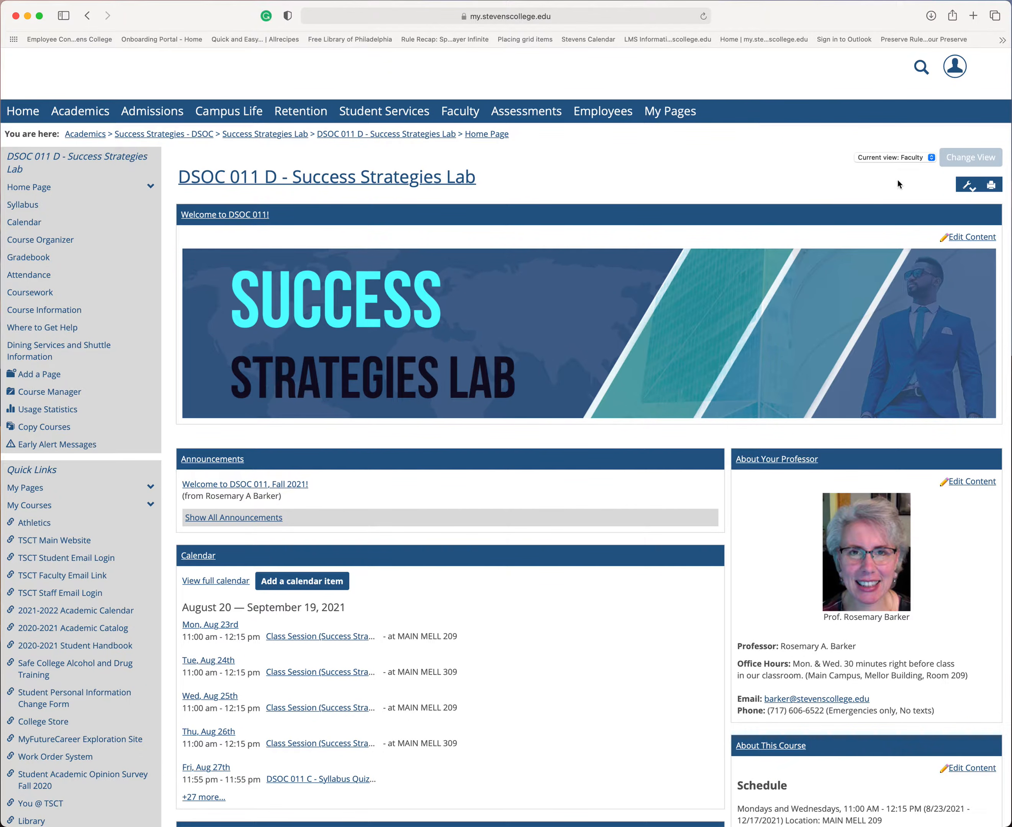
Step: Rearrange the home page features by dragging the Bookmarks window, and save the changes
{"action": "left_click", "coordinate": [967, 187]}
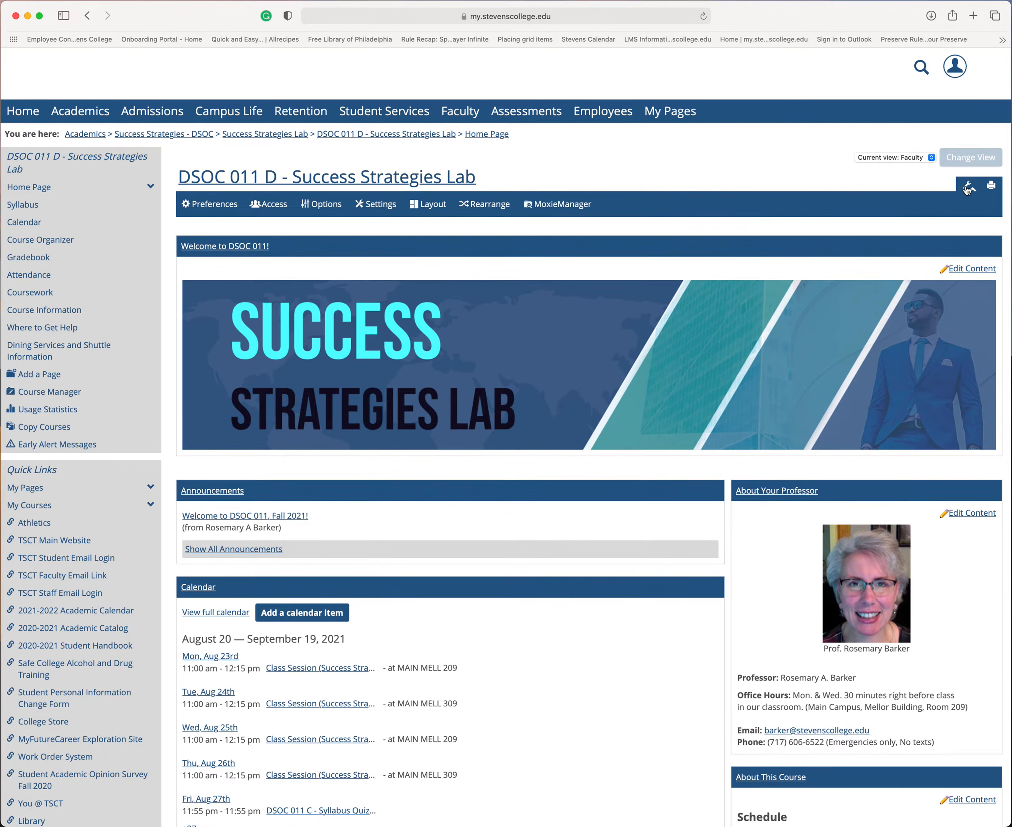
{"action": "left_click", "coordinate": [489, 207]}
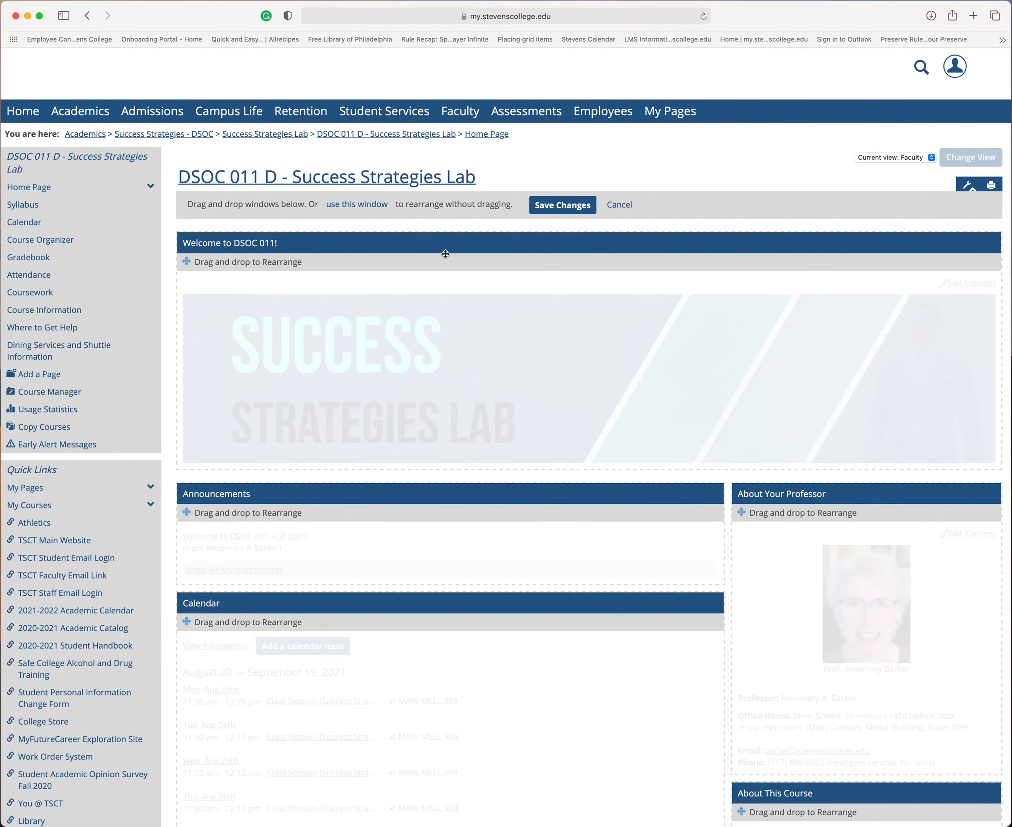
{"action": "scroll", "coordinate": [445, 254], "scroll_direction": "down", "scroll_amount": 5}
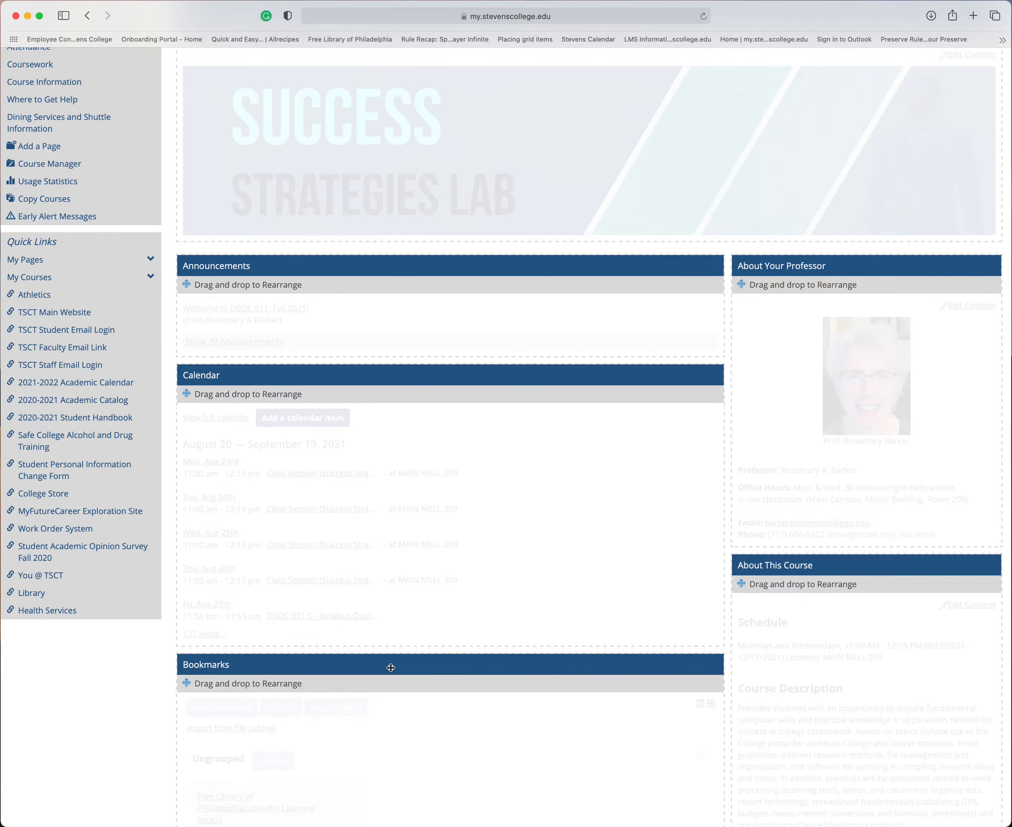
{"action": "mouse_move", "coordinate": [391, 667]}
{"action": "left_mouse_down"}
{"action": "mouse_move", "coordinate": [443, 646]}
{"action": "mouse_move", "coordinate": [761, 300]}
{"action": "mouse_move", "coordinate": [807, 266]}
{"action": "mouse_move", "coordinate": [293, 317]}
{"action": "mouse_move", "coordinate": [395, 384]}
{"action": "mouse_move", "coordinate": [335, 608]}
{"action": "mouse_move", "coordinate": [345, 709]}
{"action": "mouse_move", "coordinate": [502, 459]}
{"action": "mouse_move", "coordinate": [385, 708]}
{"action": "mouse_move", "coordinate": [421, 430]}
{"action": "mouse_move", "coordinate": [387, 712]}
{"action": "mouse_move", "coordinate": [379, 683]}
{"action": "left_mouse_up"}
{"action": "scroll", "coordinate": [382, 678], "scroll_direction": "down", "scroll_amount": 5}
{"action": "scroll", "coordinate": [384, 676], "scroll_direction": "up", "scroll_amount": 10}
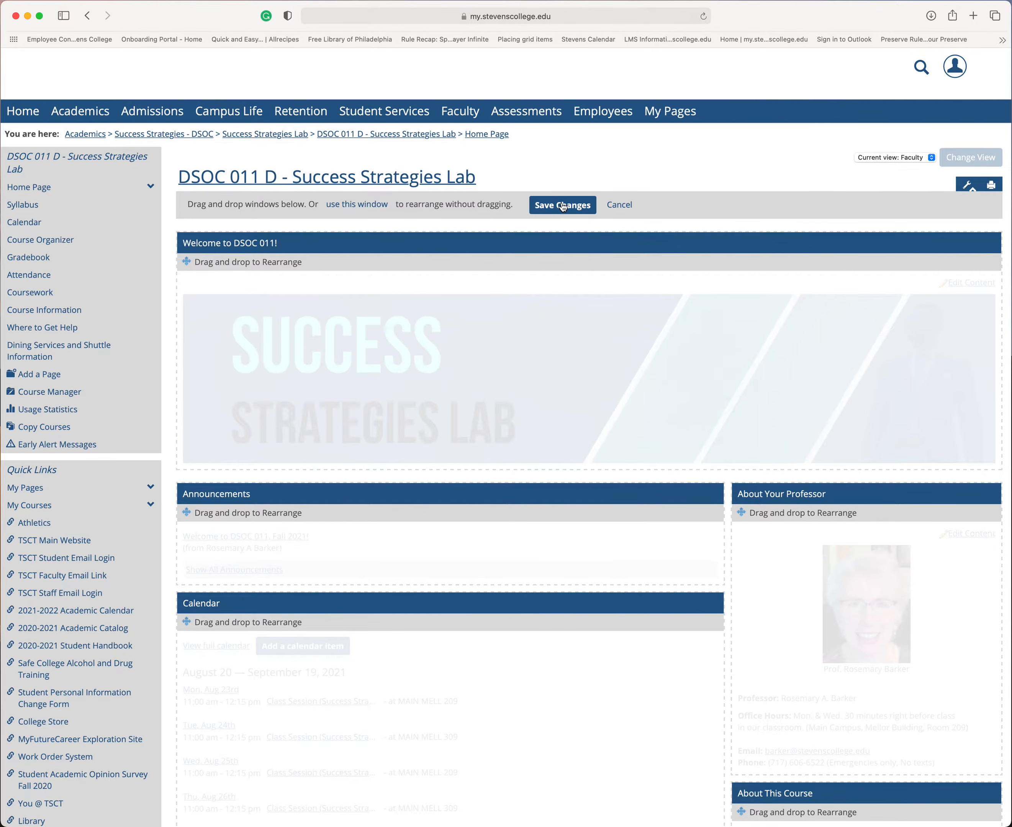
{"action": "left_click", "coordinate": [563, 206]}
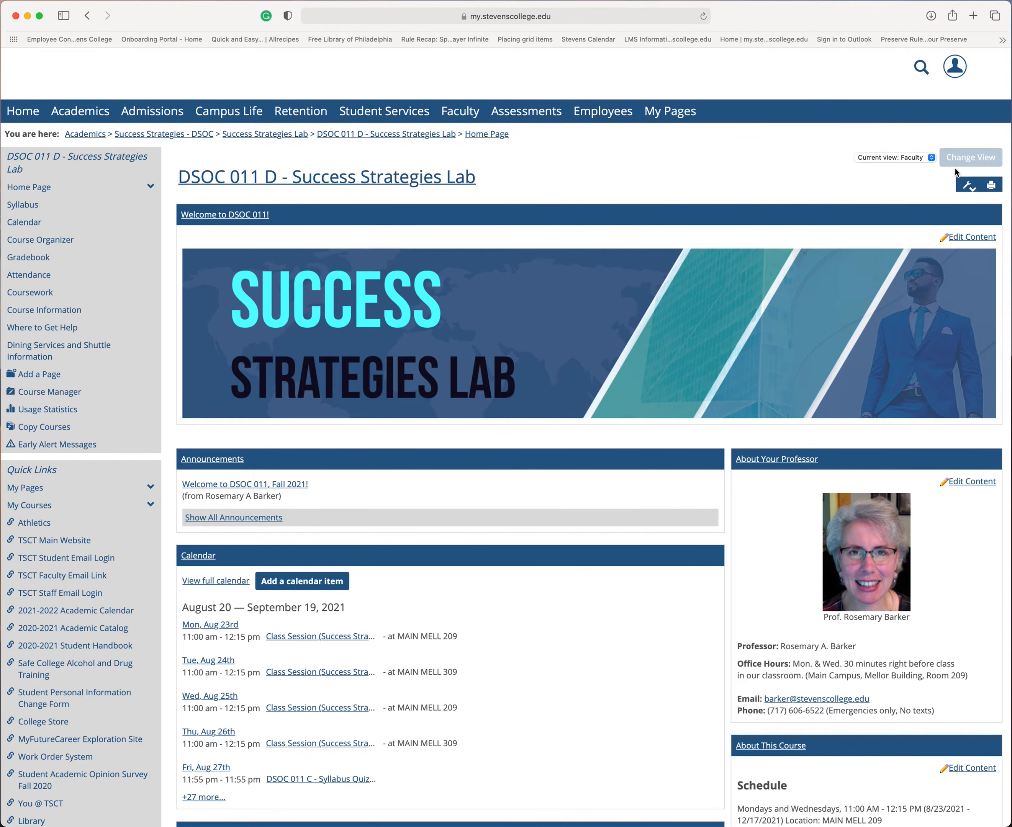
Step: Add a Free-form Content feature in-line on the home page through the page Options, then go back to the home page
{"action": "left_click", "coordinate": [967, 186]}
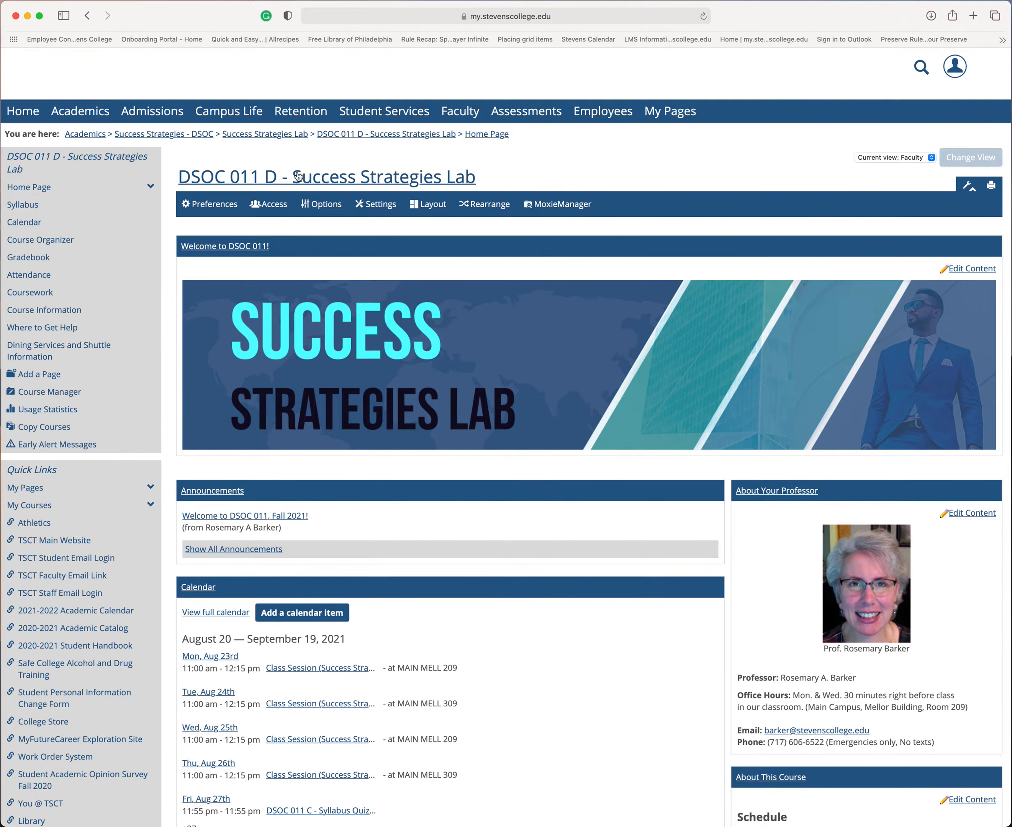
{"action": "left_click", "coordinate": [326, 205]}
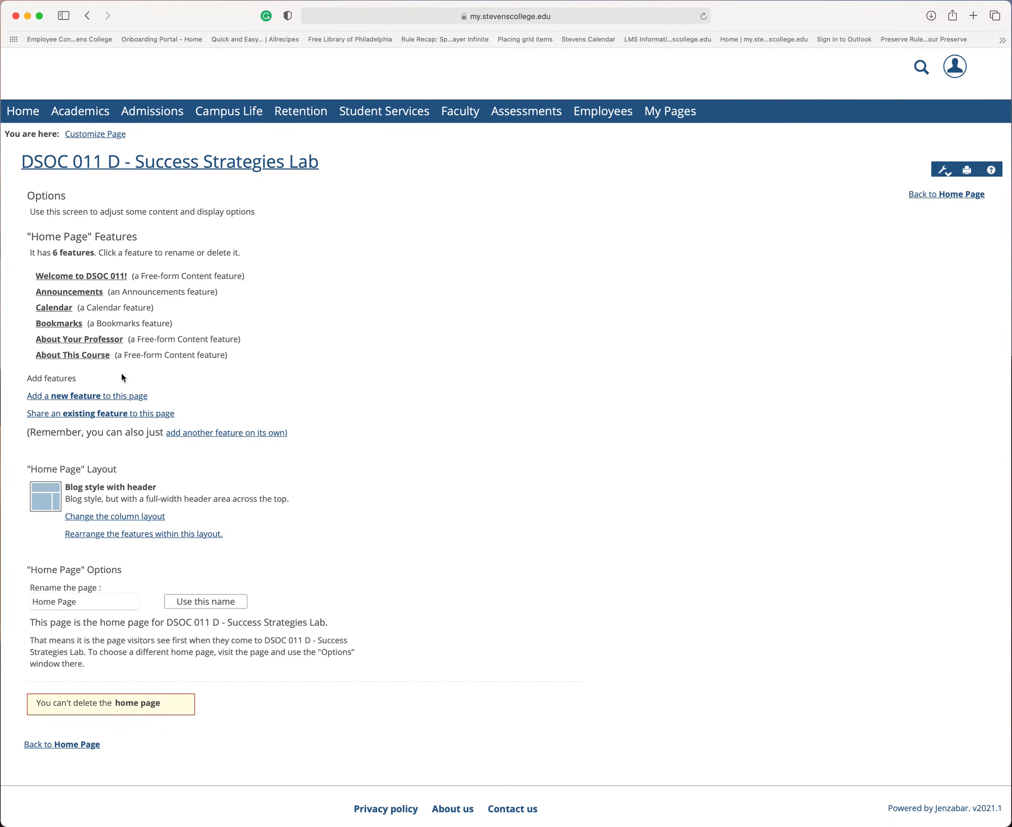
{"action": "left_click", "coordinate": [88, 402]}
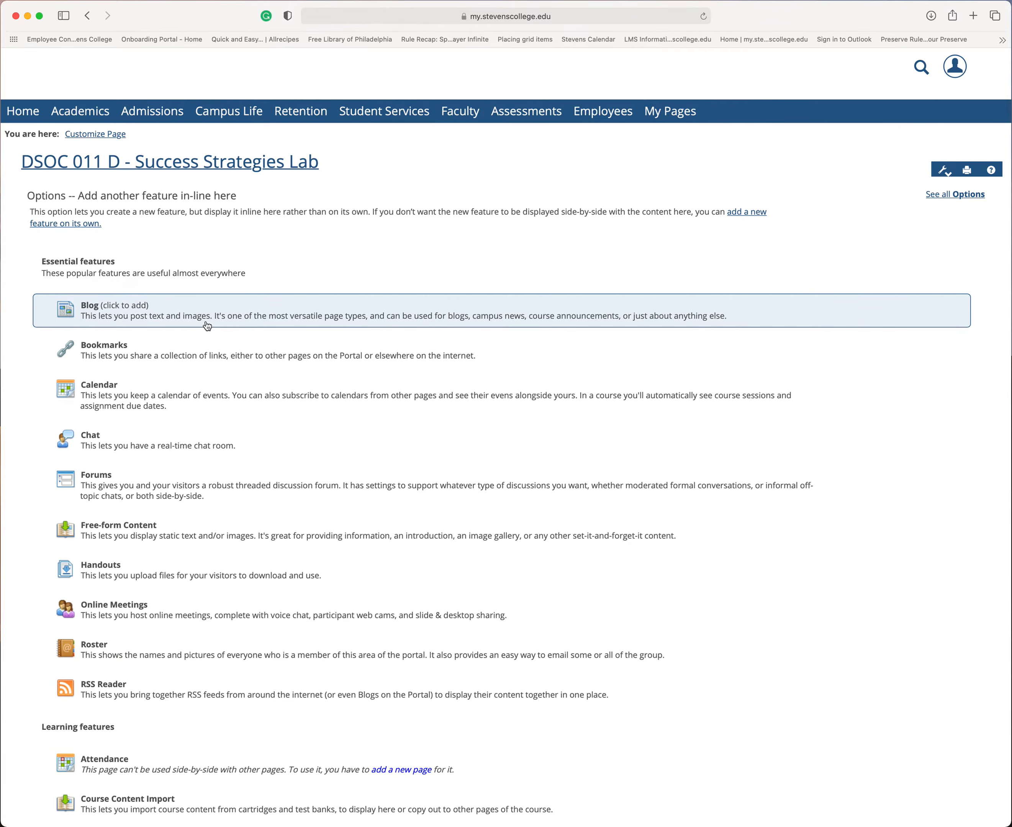
{"action": "scroll", "coordinate": [185, 327], "scroll_direction": "down", "scroll_amount": 5}
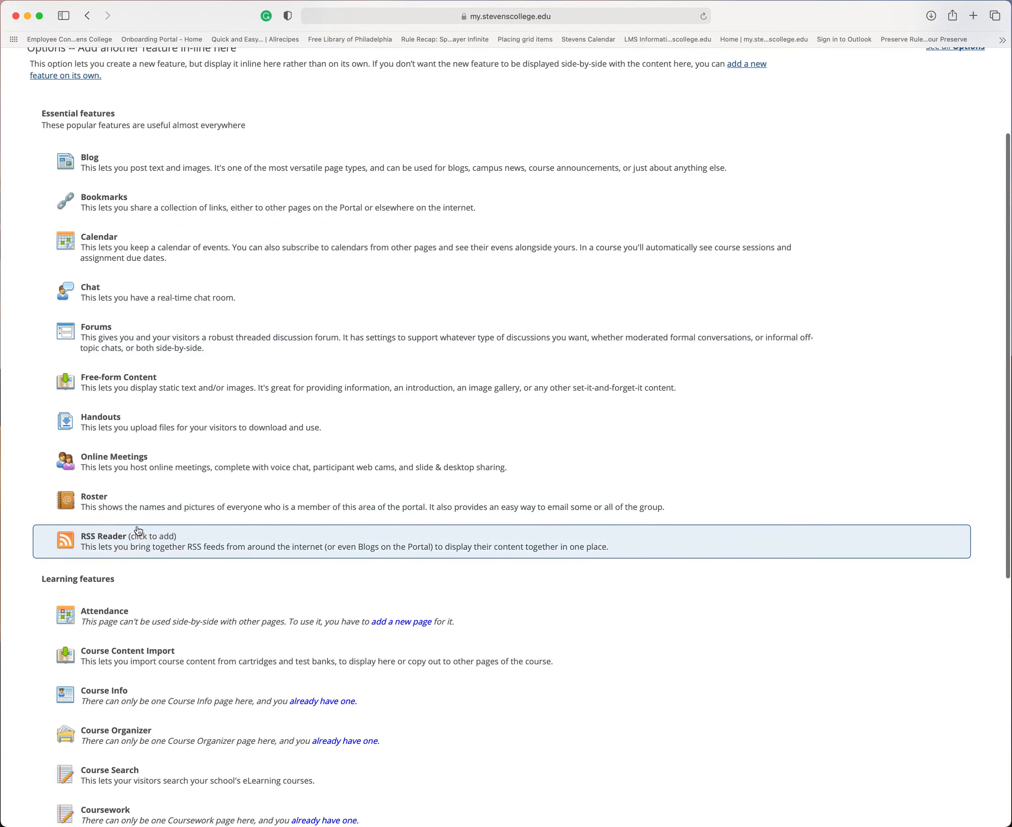
{"action": "left_click", "coordinate": [144, 391]}
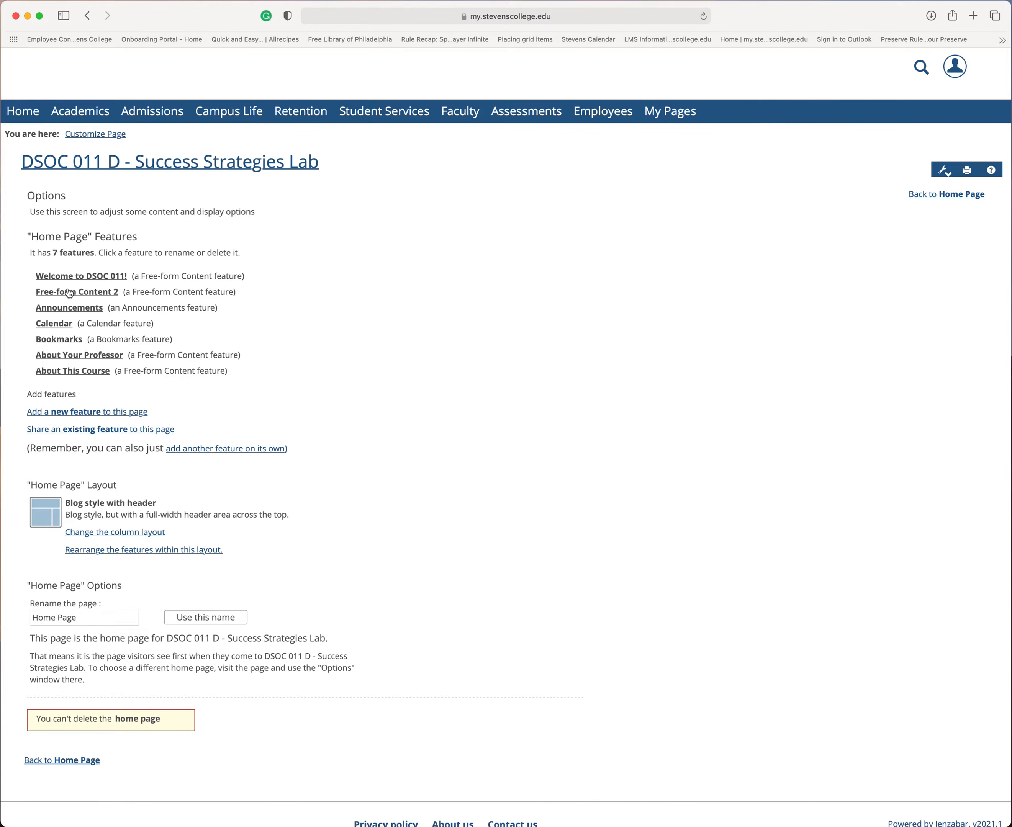
{"action": "left_click", "coordinate": [70, 761]}
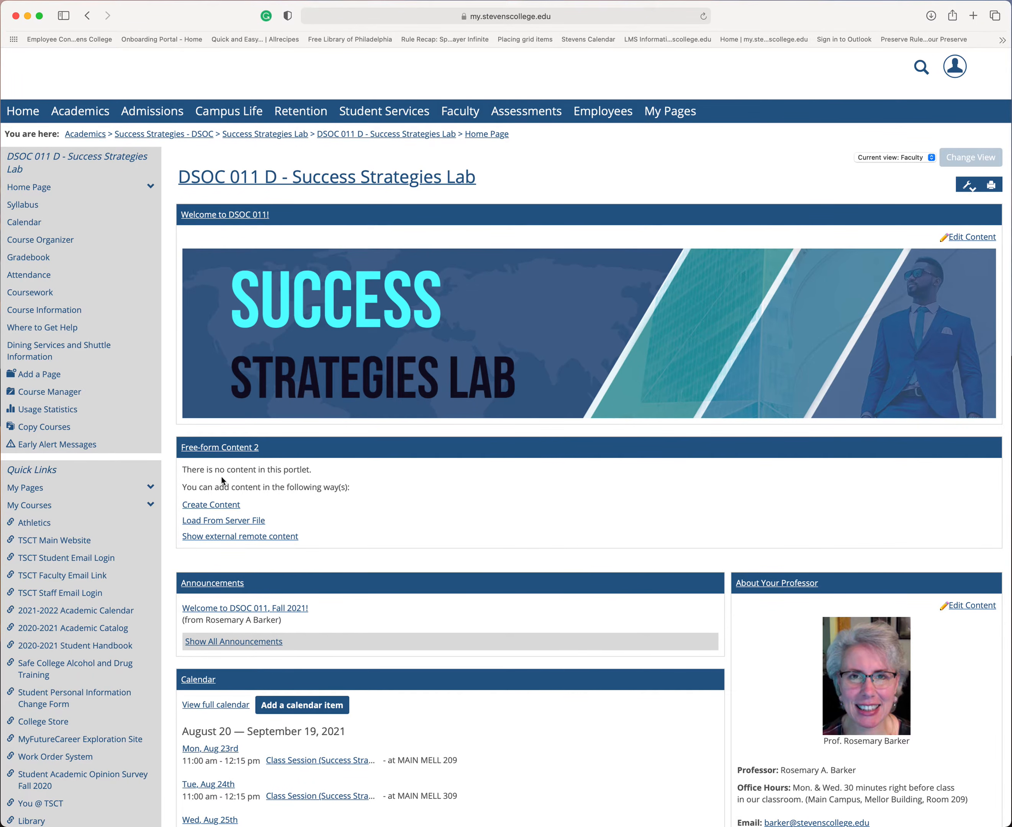
Step: Create content for the new feature by inserting the DSOC_011 header image described as "DSOC 011 Header", and save
{"action": "left_click", "coordinate": [220, 506]}
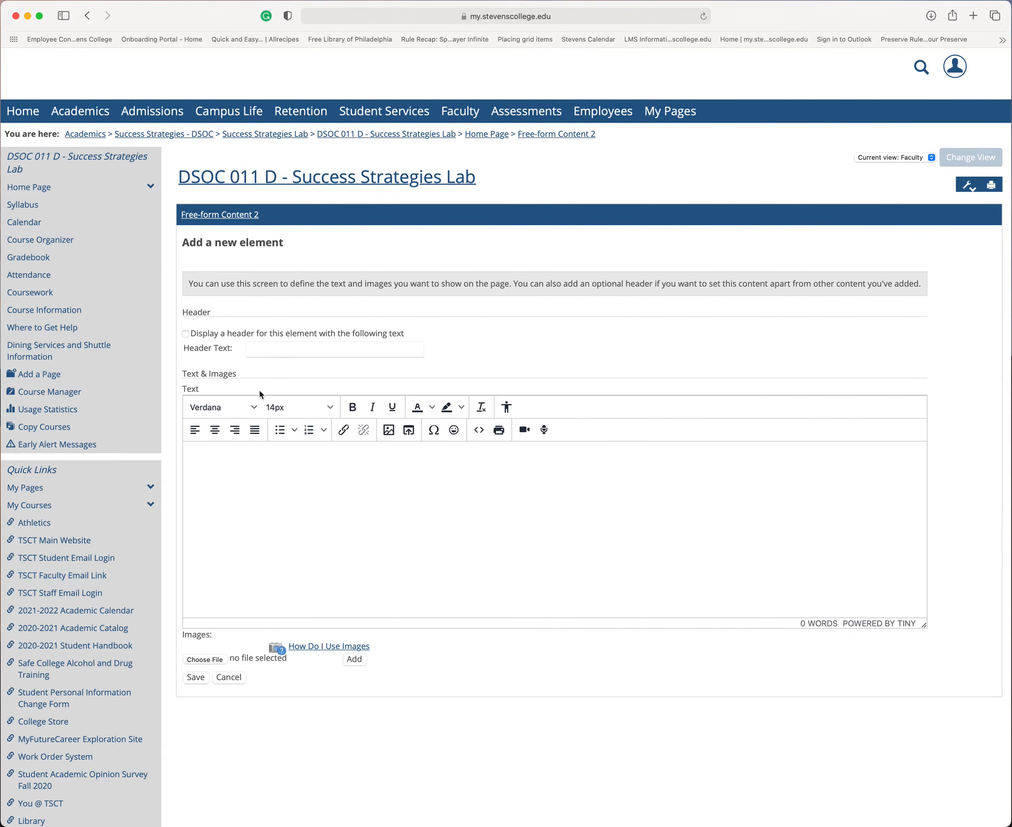
{"action": "left_click", "coordinate": [390, 434]}
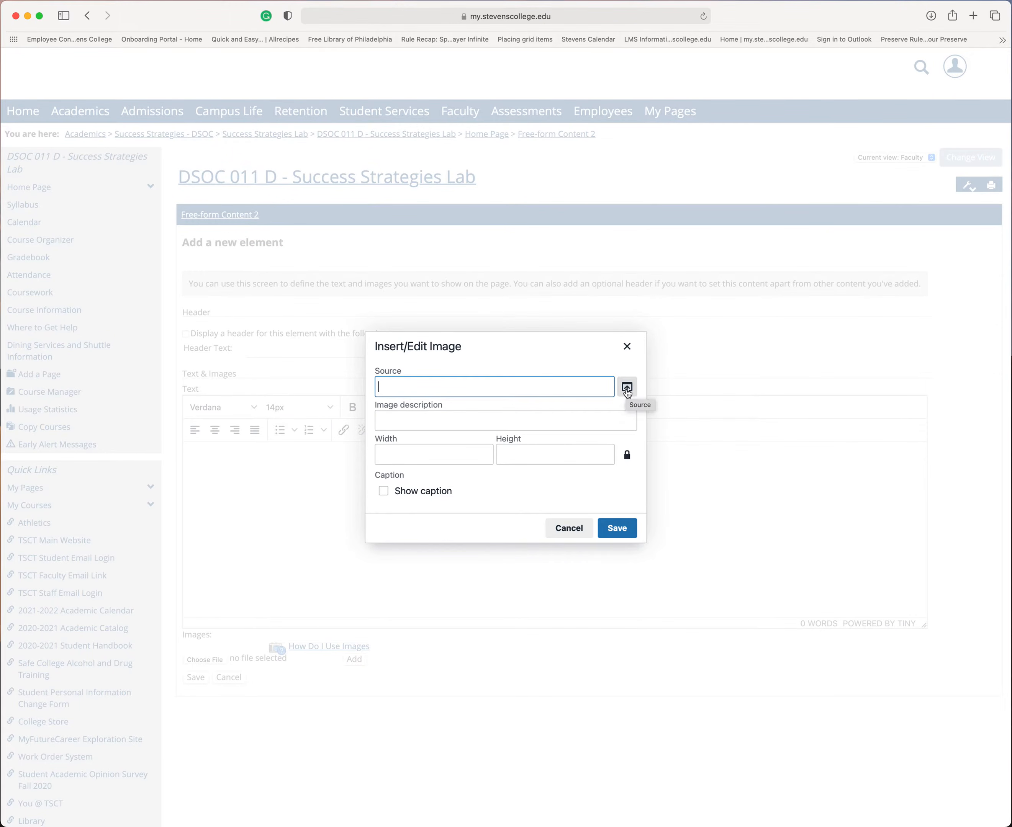
{"action": "left_click", "coordinate": [627, 388]}
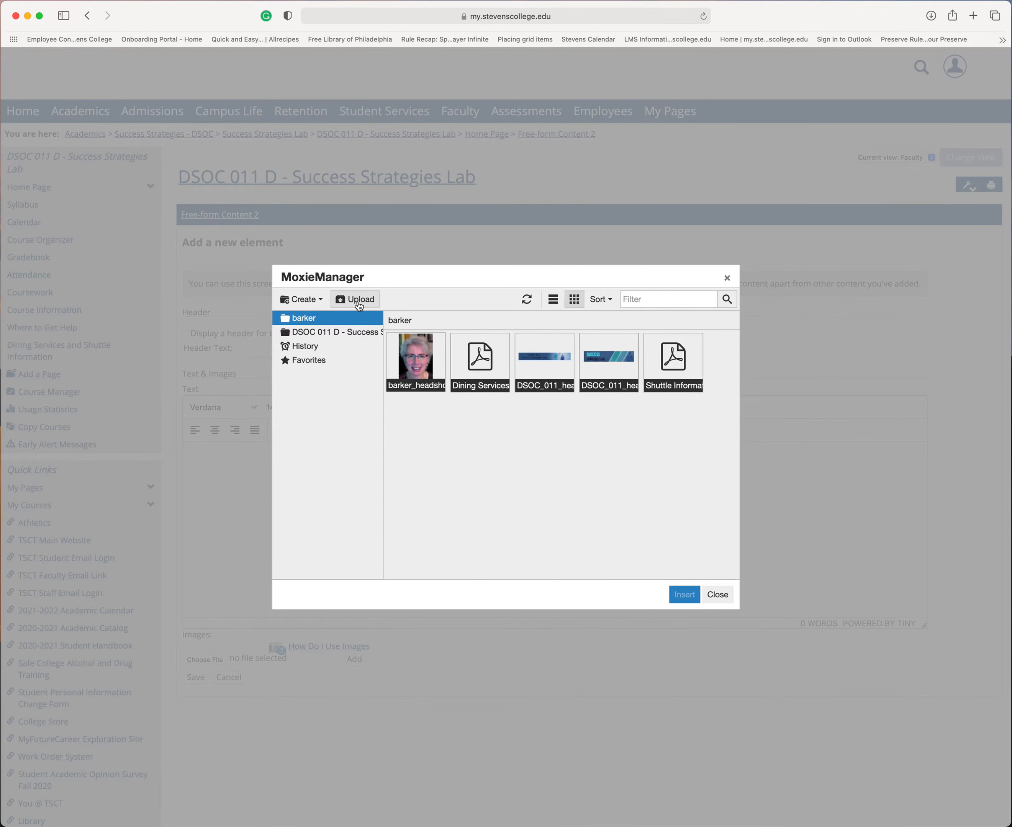
{"action": "double_click", "coordinate": [610, 369]}
{"action": "left_click", "coordinate": [403, 423]}
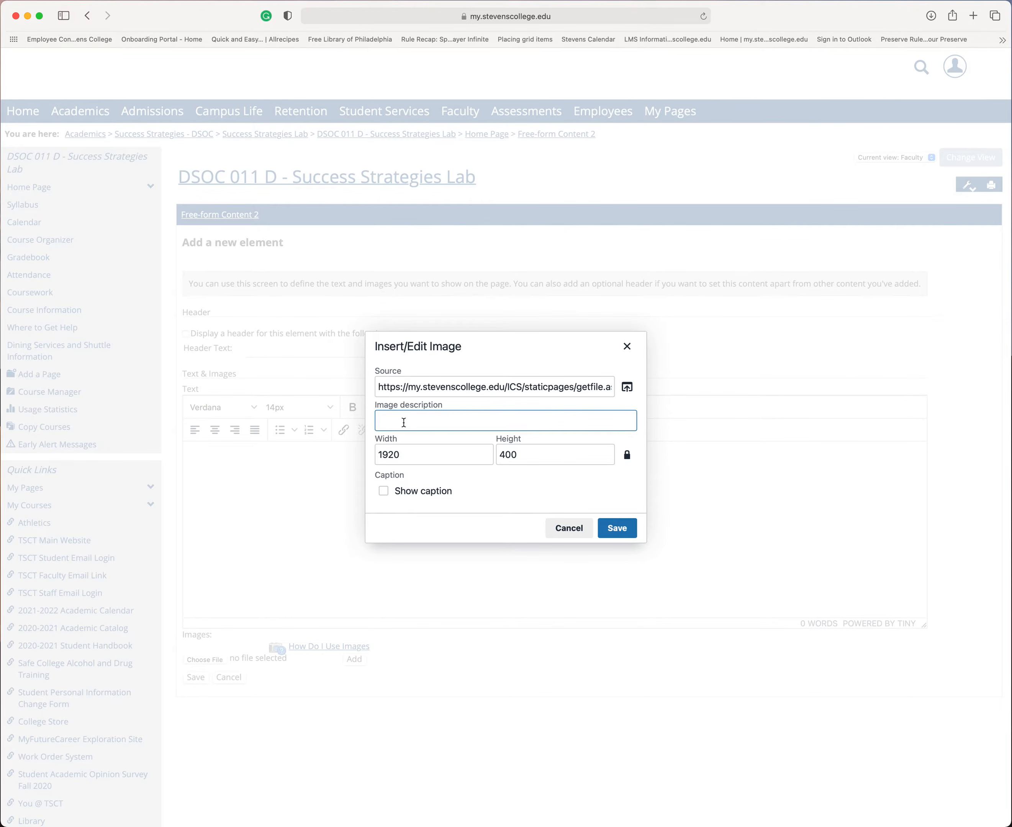
{"action": "type", "text": "DSOC 011 Header"}
{"action": "left_click", "coordinate": [621, 533]}
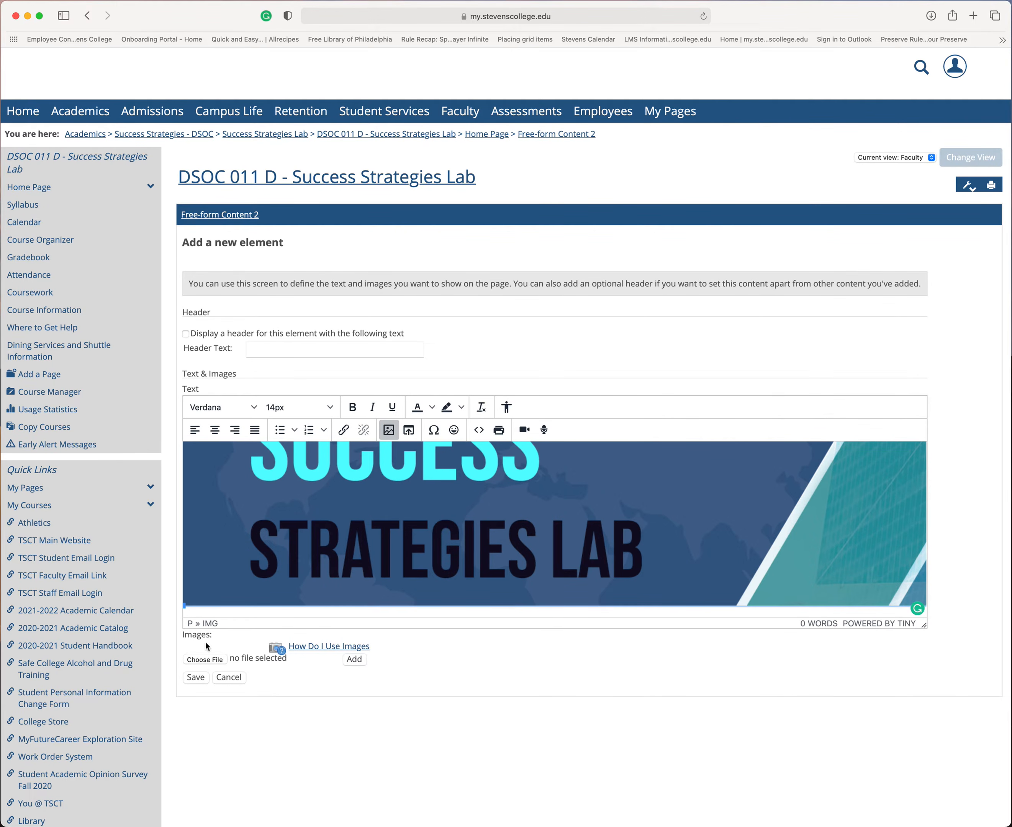
{"action": "left_click", "coordinate": [196, 678]}
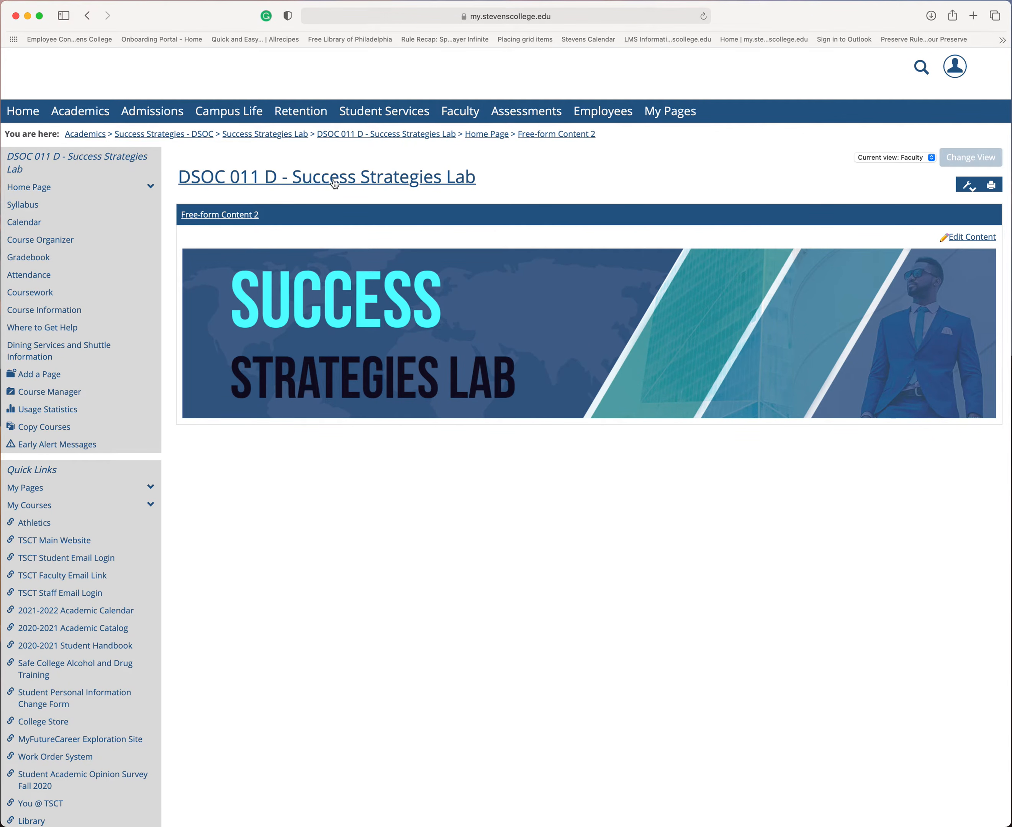
Step: Return to the course home page and inspect the new Free-form Content 2 feature
{"action": "left_click", "coordinate": [89, 160]}
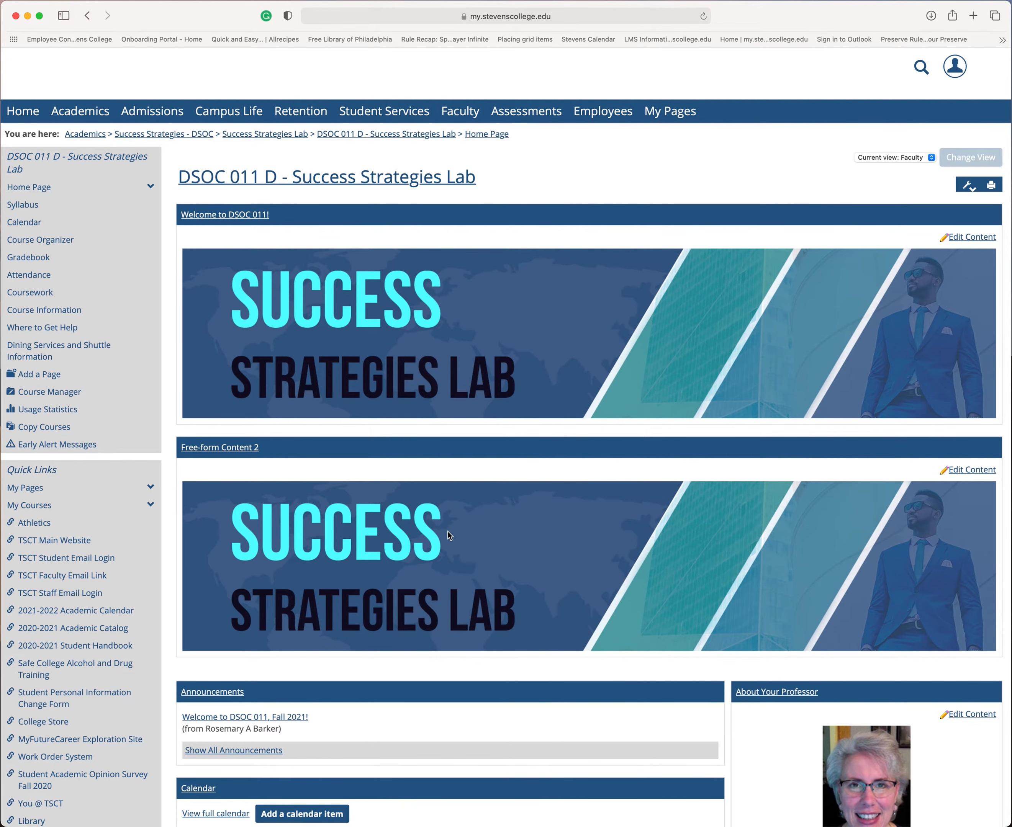
{"action": "left_click_drag", "start_coordinate": [271, 449], "coordinate": [174, 448]}
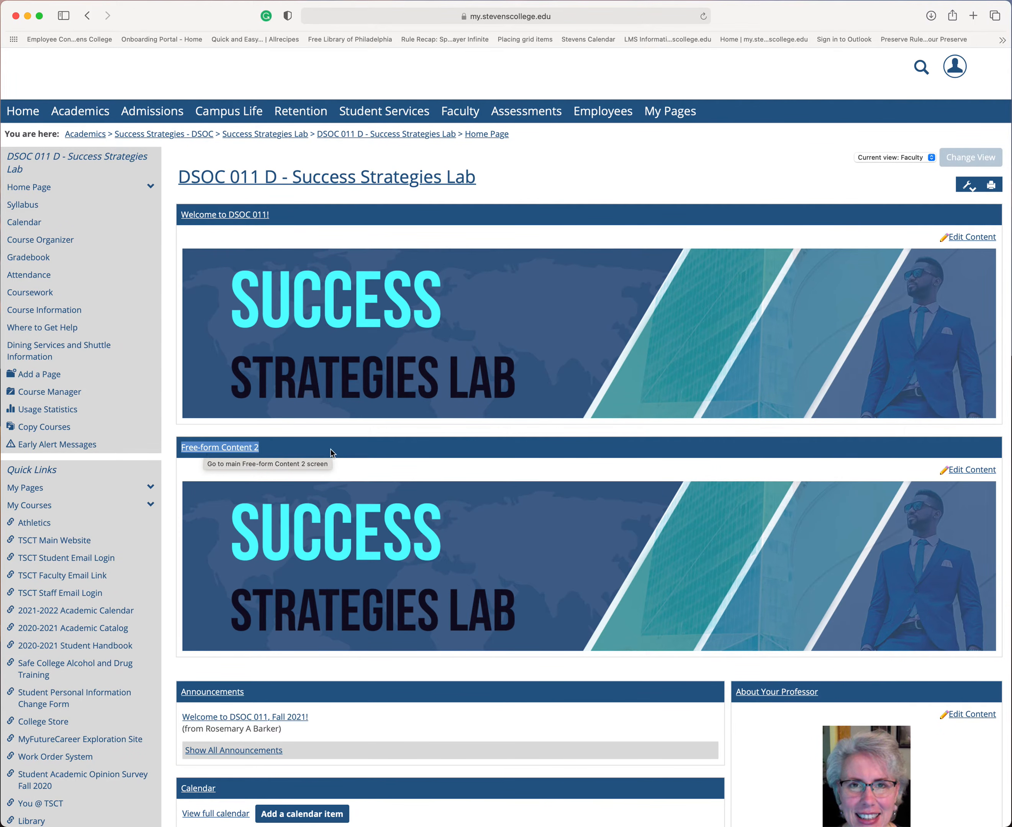
{"action": "left_click", "coordinate": [288, 449]}
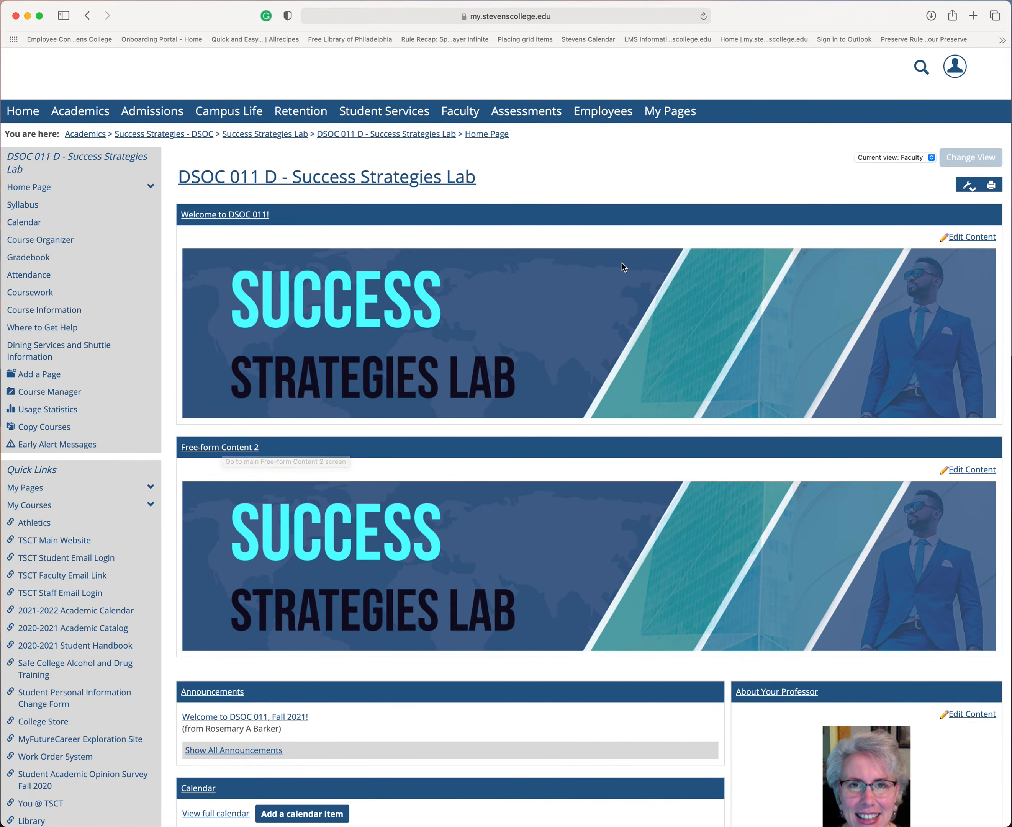
Step: In the page Options, rename the Free-form Content 2 feature to "My New Name"
{"action": "left_click", "coordinate": [969, 188]}
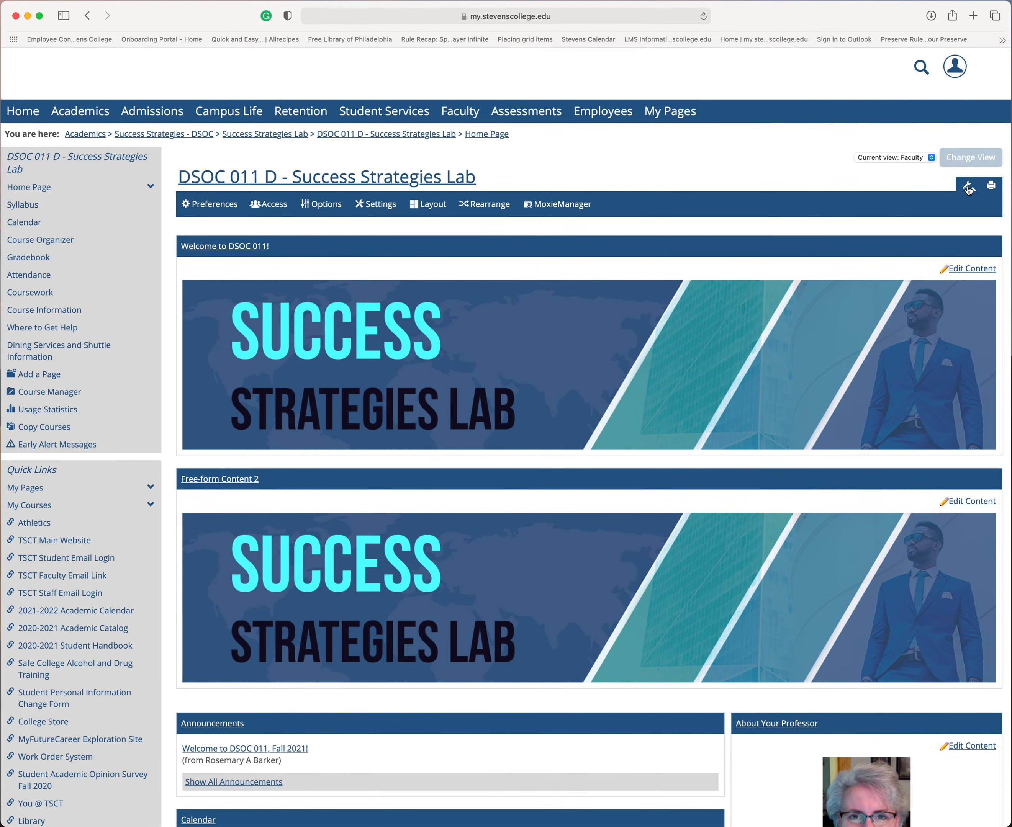
{"action": "left_click", "coordinate": [325, 210]}
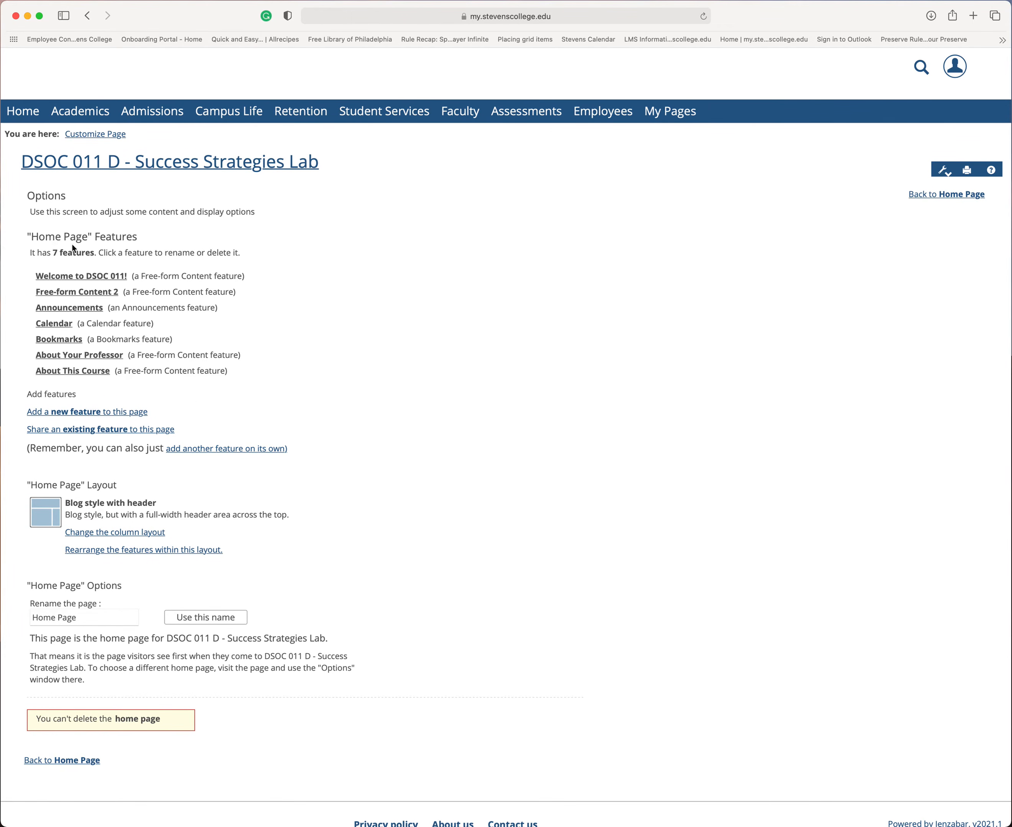
{"action": "left_click", "coordinate": [76, 292]}
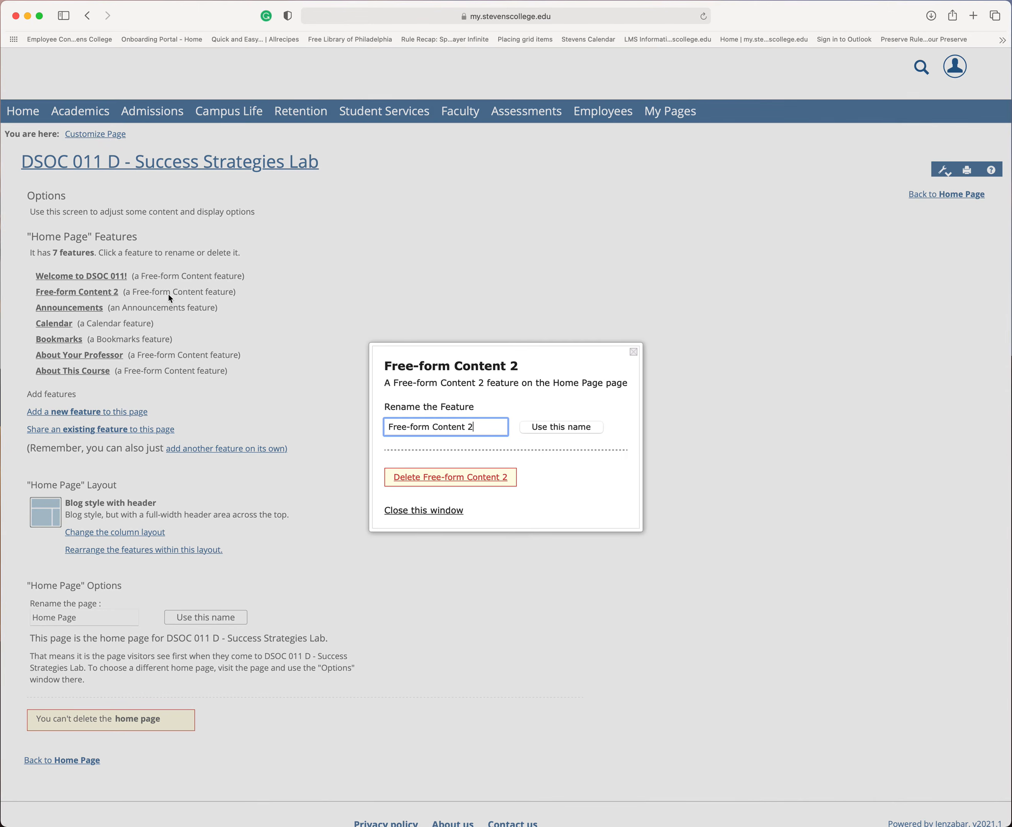
{"action": "left_click_drag", "start_coordinate": [485, 426], "coordinate": [342, 429]}
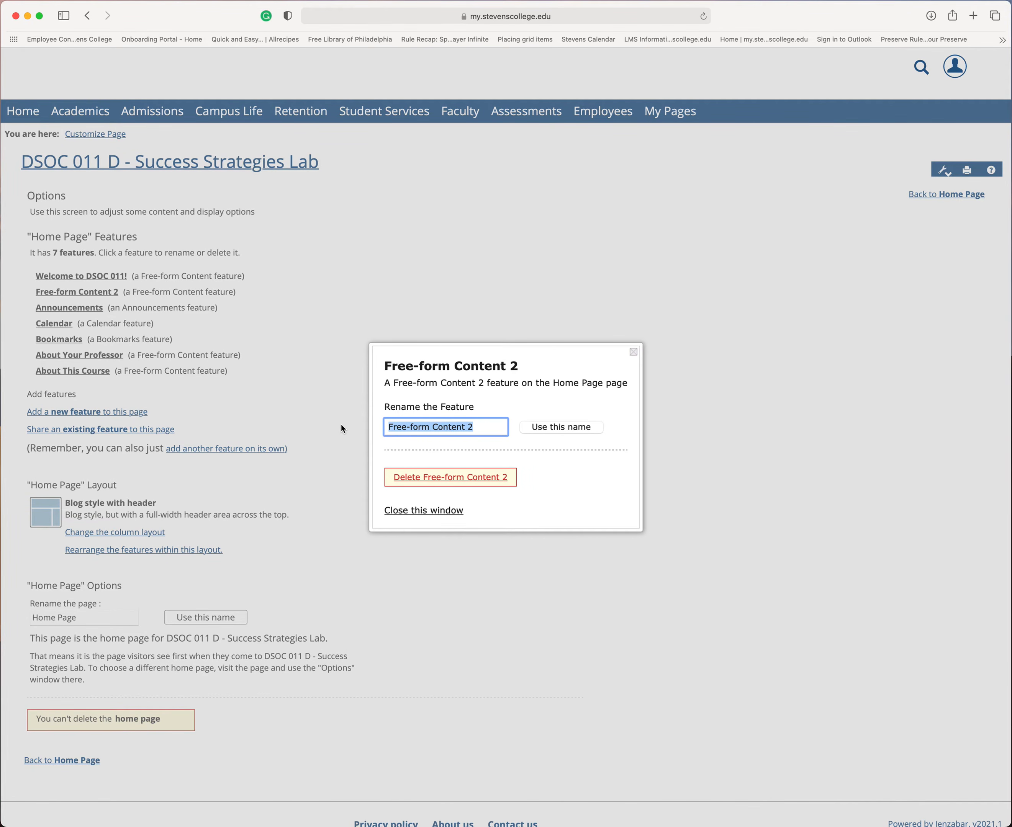
{"action": "type", "text": "My New "}
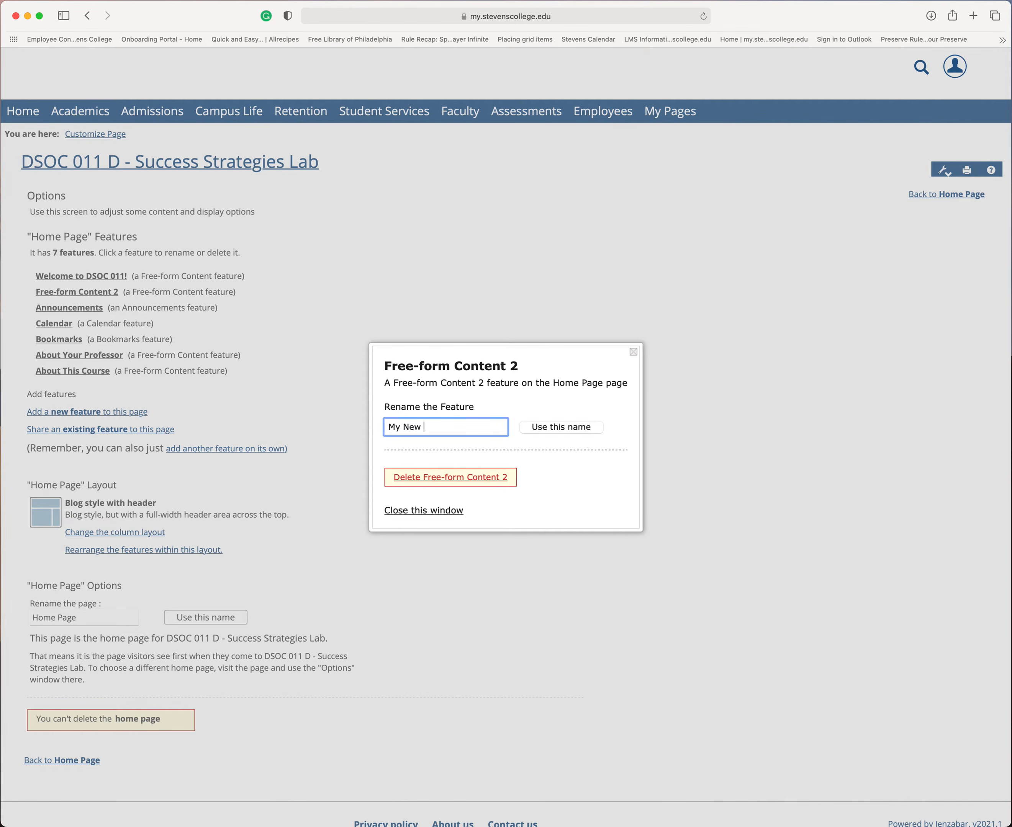
{"action": "type", "text": "Name"}
{"action": "left_click", "coordinate": [538, 397]}
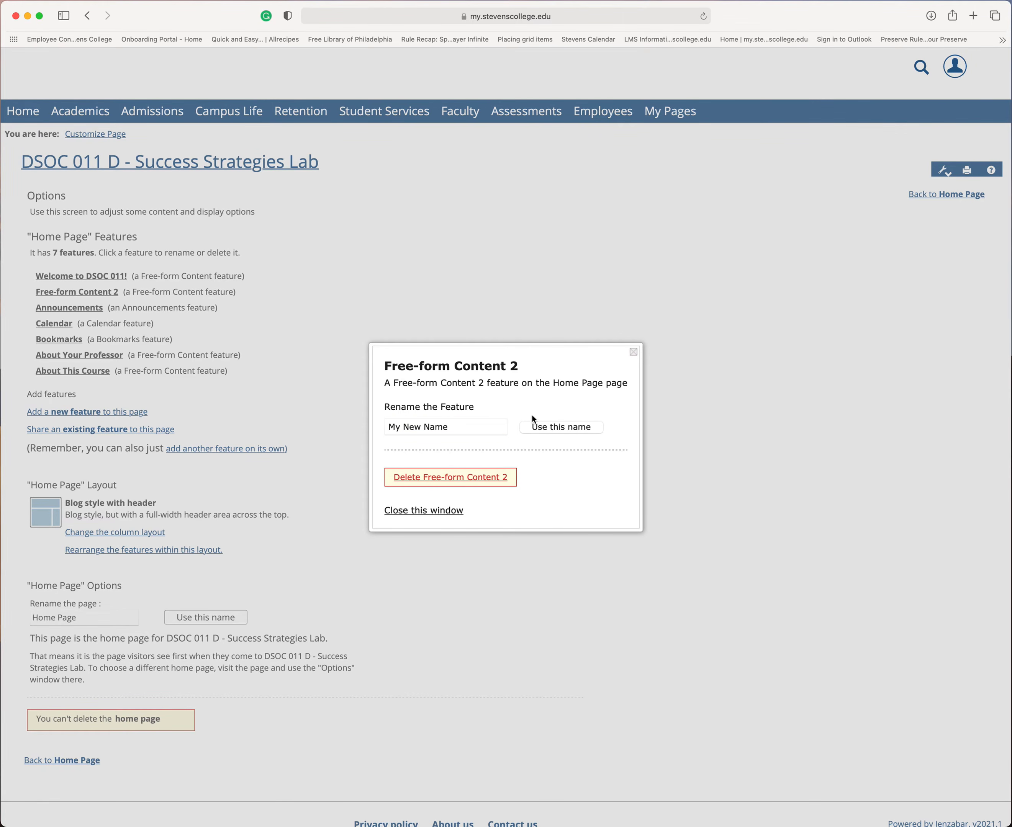
Step: Apply the new feature name, then permanently delete the My New Name feature from the home page
{"action": "left_click", "coordinate": [558, 432]}
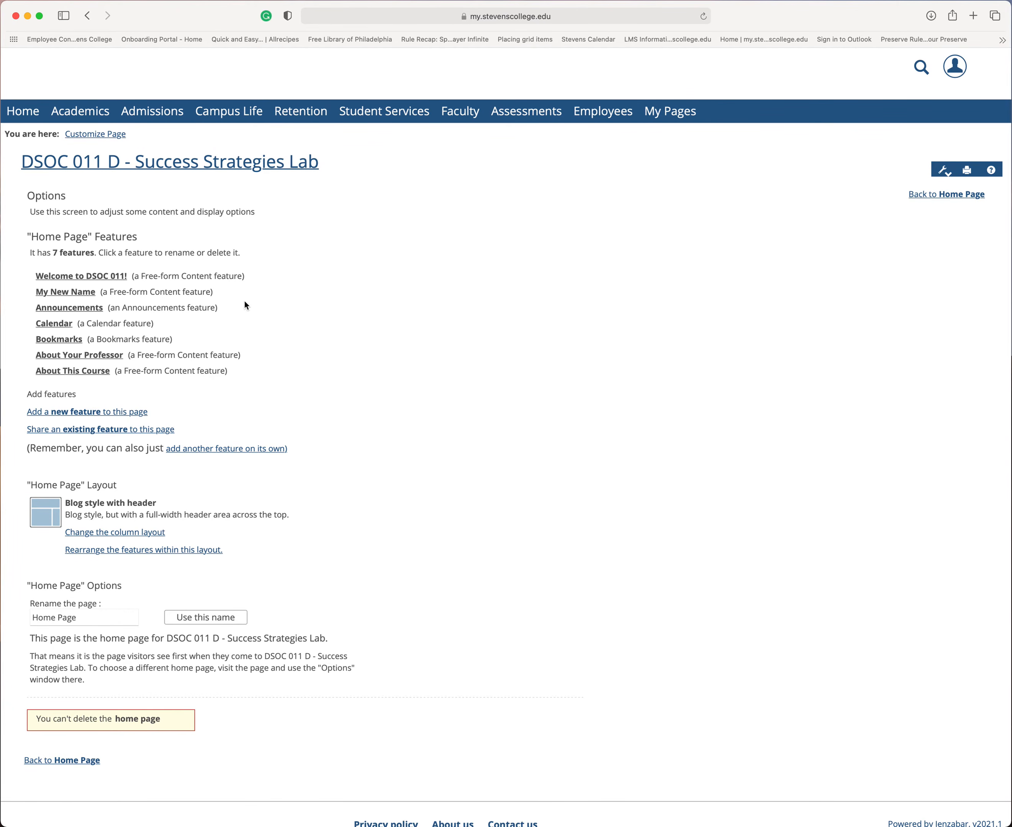
{"action": "left_click", "coordinate": [76, 299]}
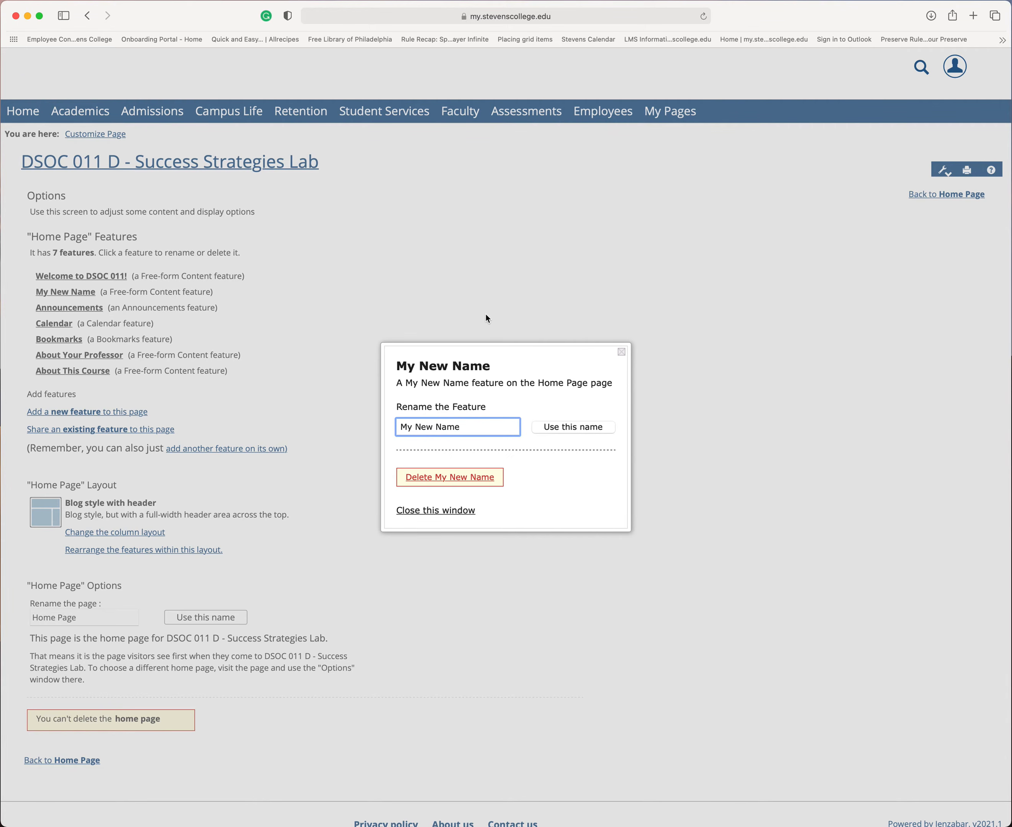
{"action": "left_click", "coordinate": [447, 483]}
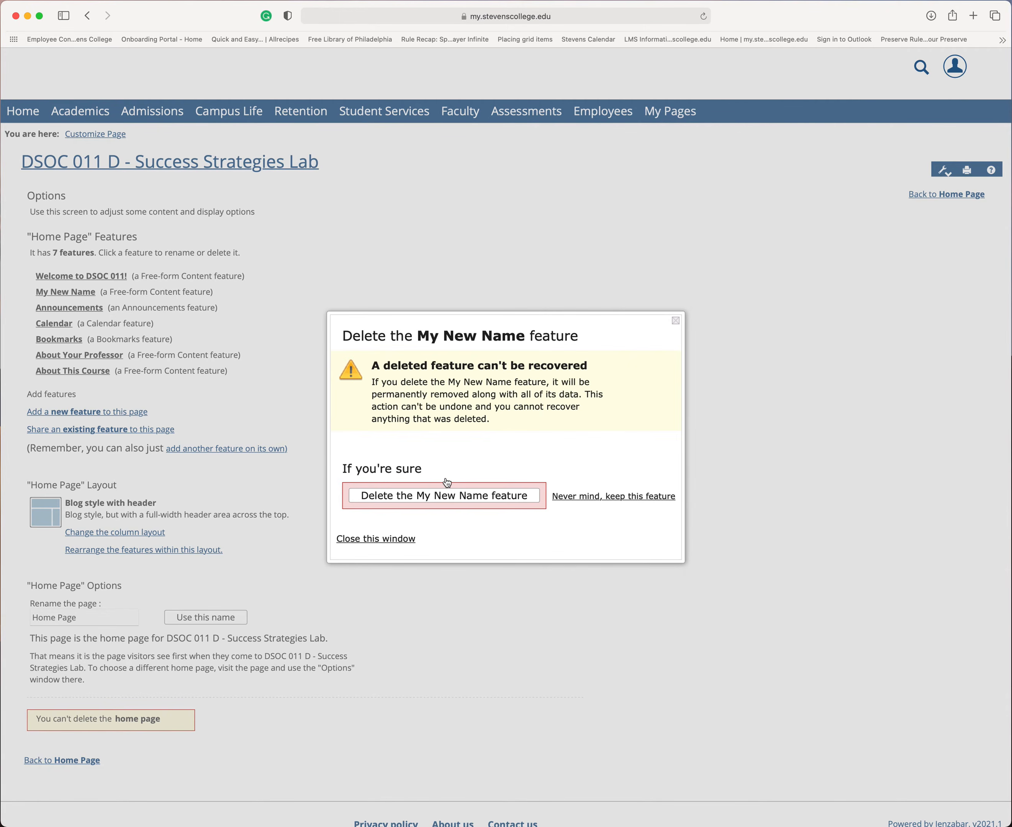
{"action": "left_click", "coordinate": [465, 496]}
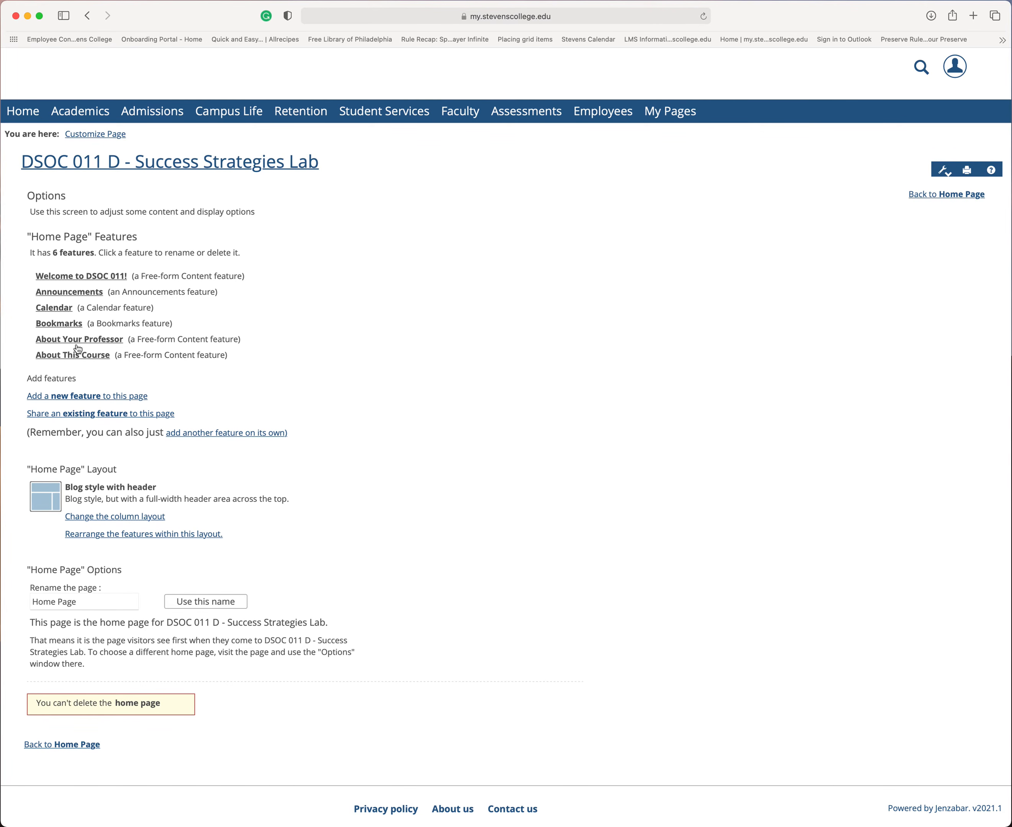
Step: Open the Course Manager's page list, set the Syllabus page's order to 2, save, and exit back to the course
{"action": "left_click", "coordinate": [75, 748]}
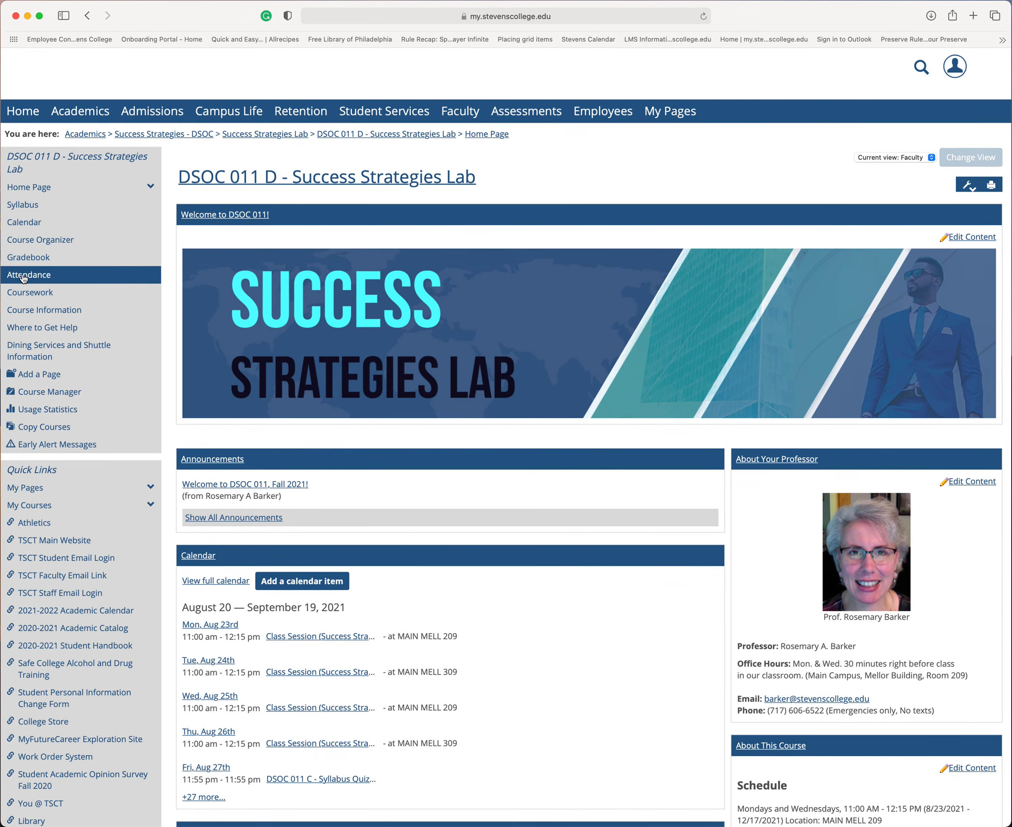
{"action": "left_click", "coordinate": [48, 399]}
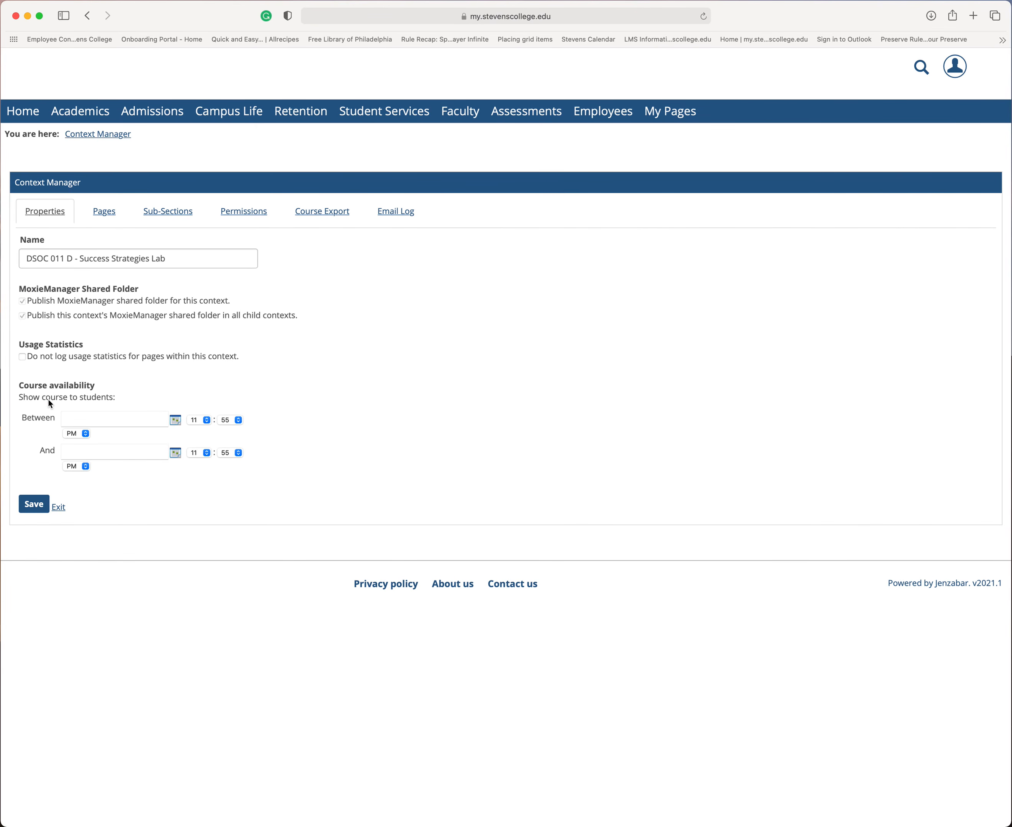
{"action": "left_click", "coordinate": [103, 217]}
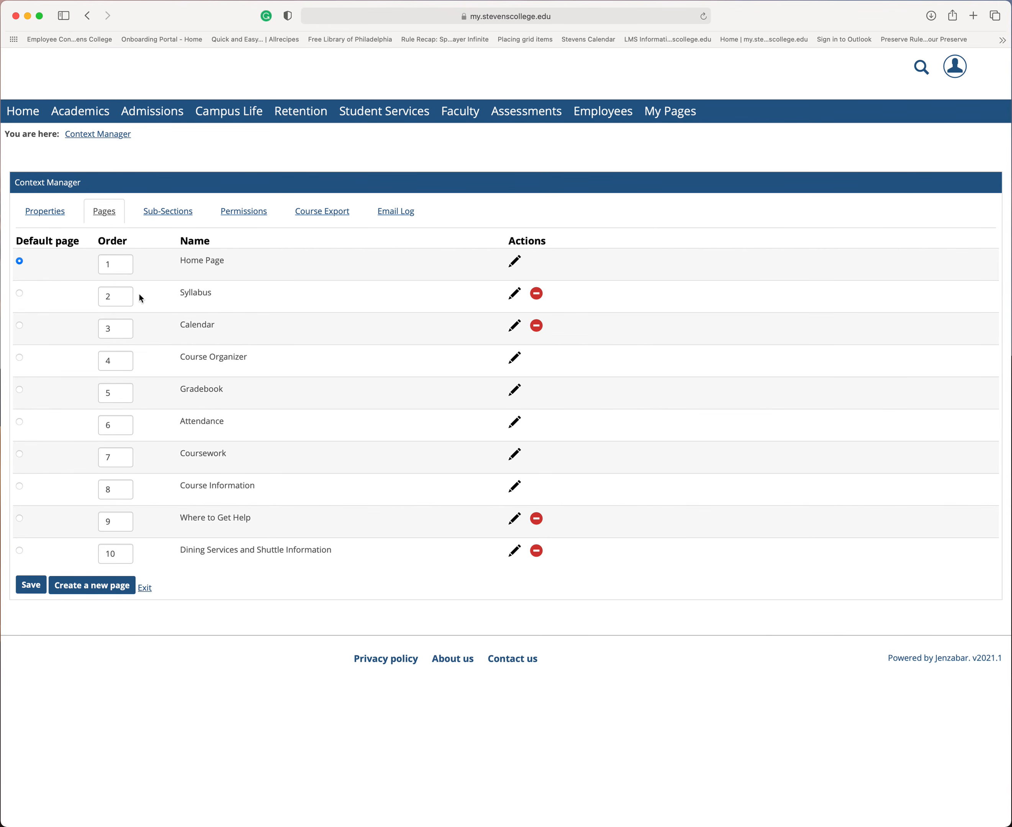
{"action": "double_click", "coordinate": [122, 298]}
{"action": "type", "text": "1"}
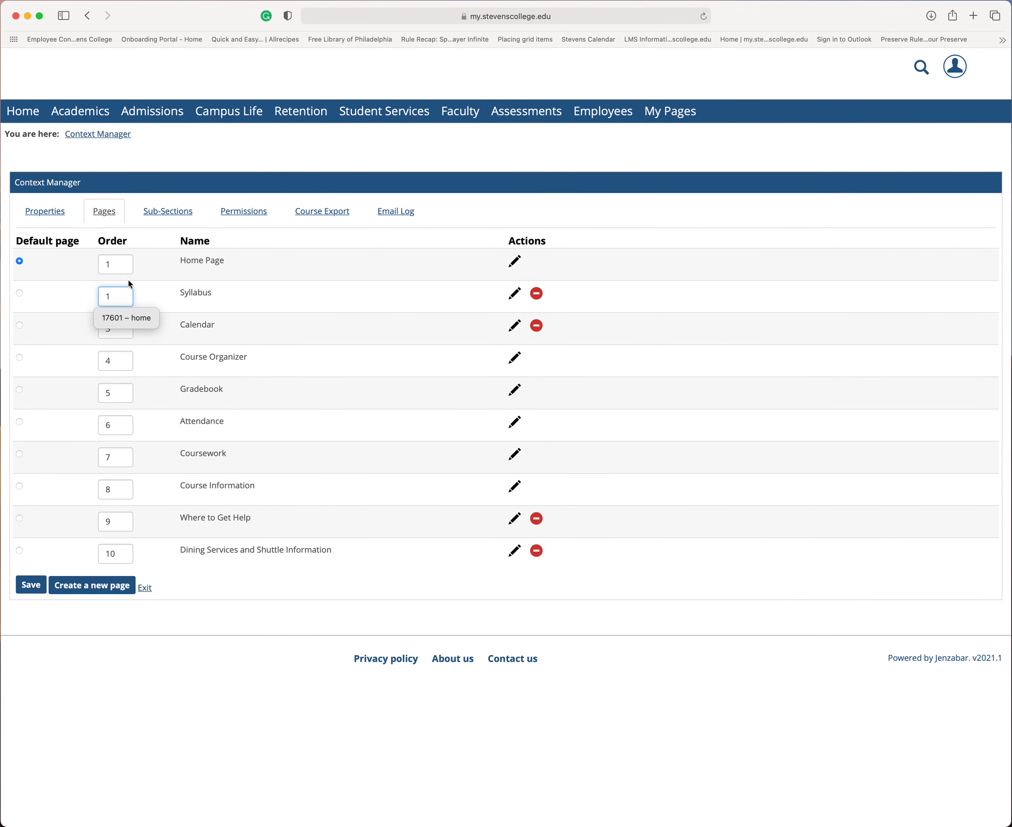
{"action": "left_click_drag", "start_coordinate": [125, 296], "coordinate": [87, 296]}
{"action": "type", "text": "2"}
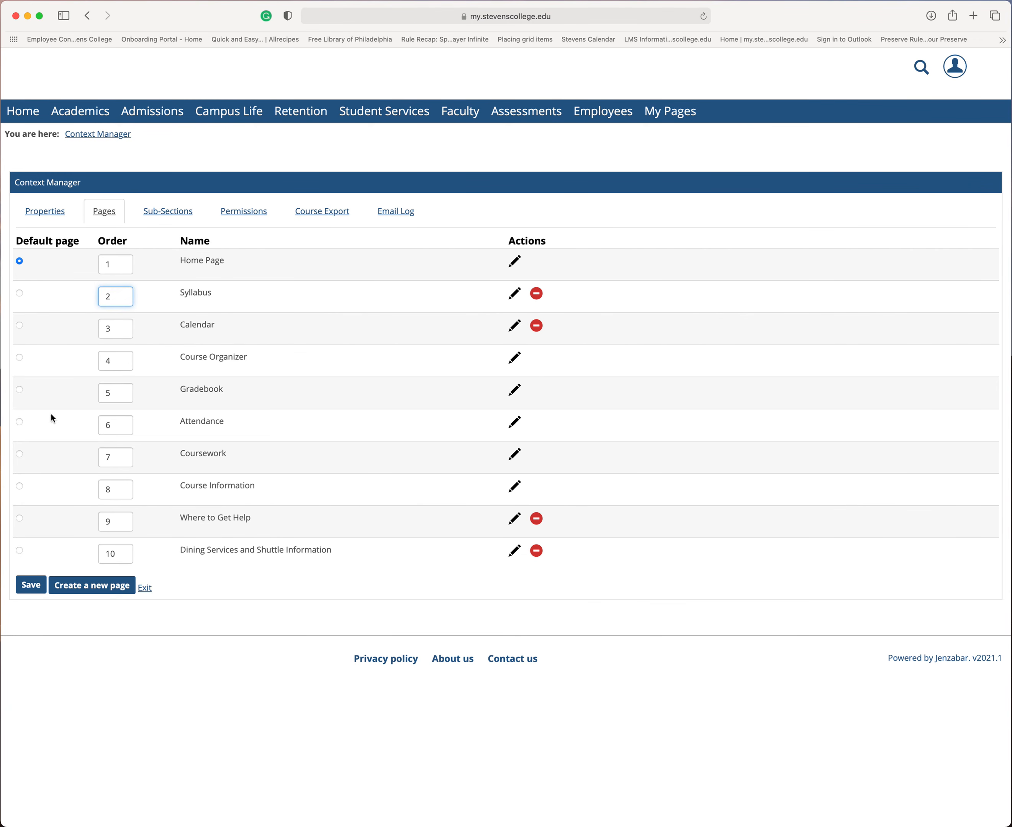
{"action": "left_click", "coordinate": [31, 591]}
{"action": "left_click", "coordinate": [146, 591]}
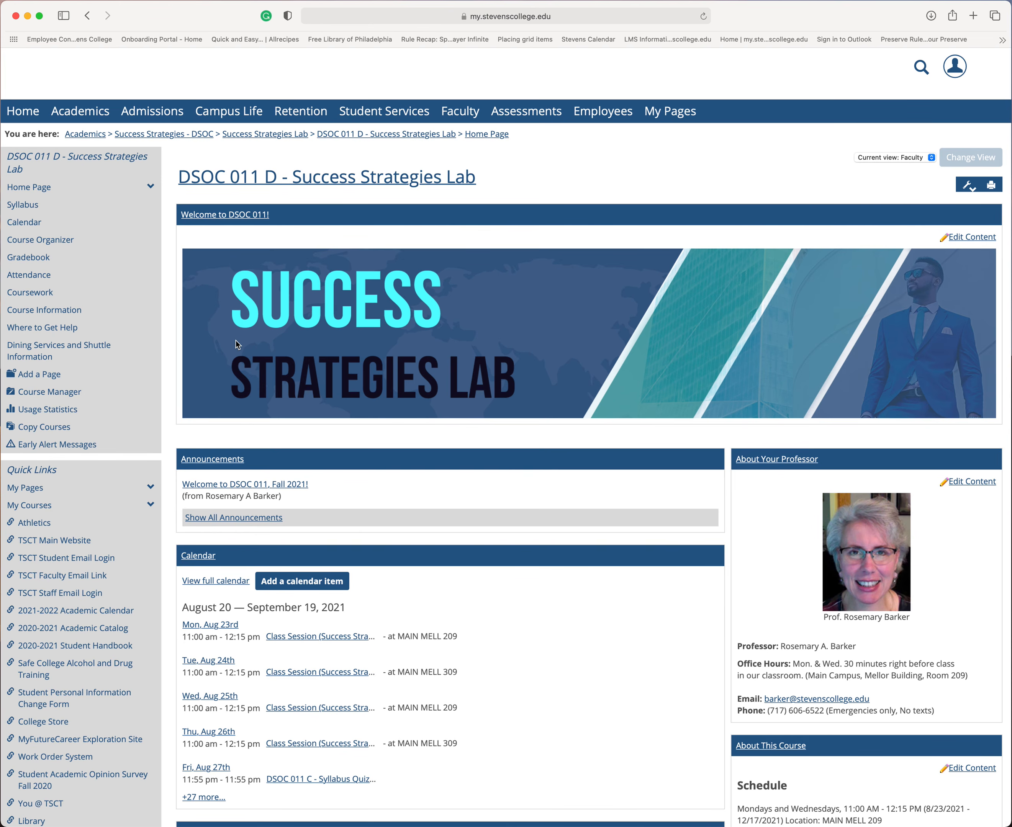